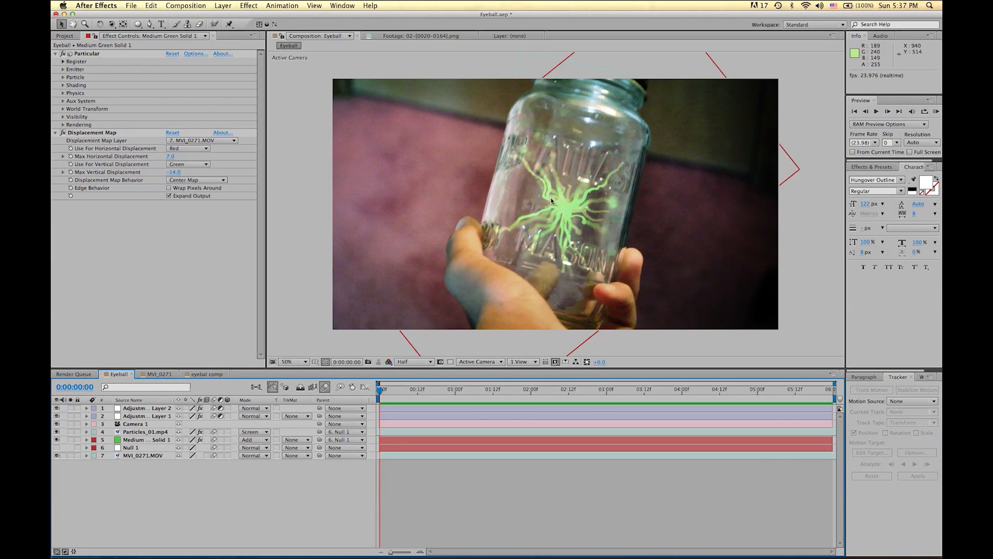
# Step: Run a RAM preview of the Eyeball composition with the glowing green particle effect inside the jar
pyautogui.click(936, 112)
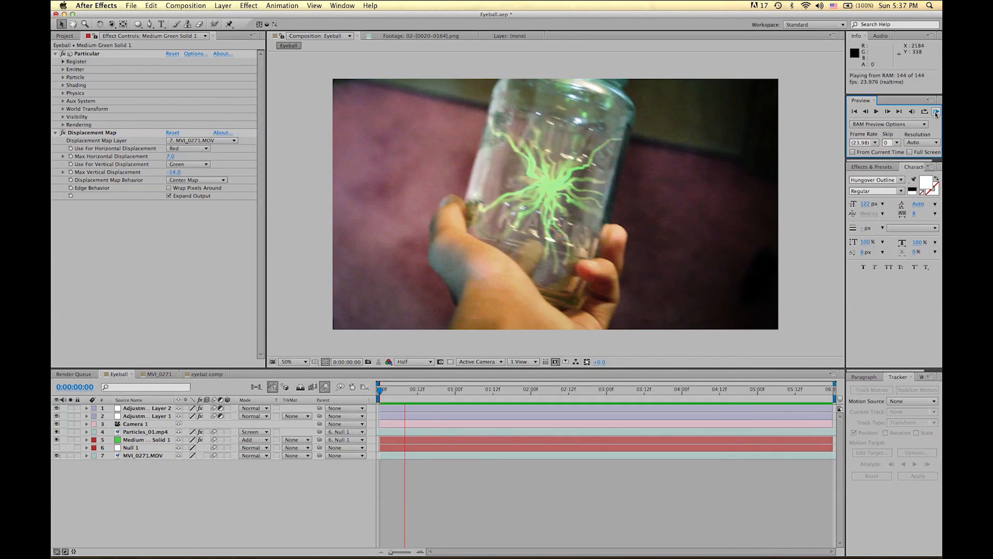
pyautogui.click(935, 112)
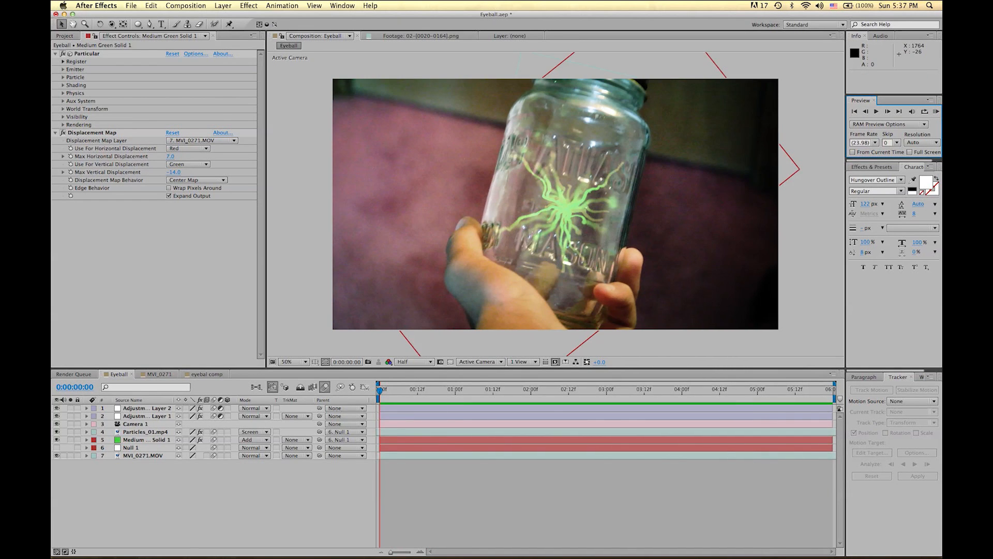
# Step: Create a new 1920 x 1080 composition named The Jar at 23.976 fps with a six-second duration
pyautogui.click(185, 6)
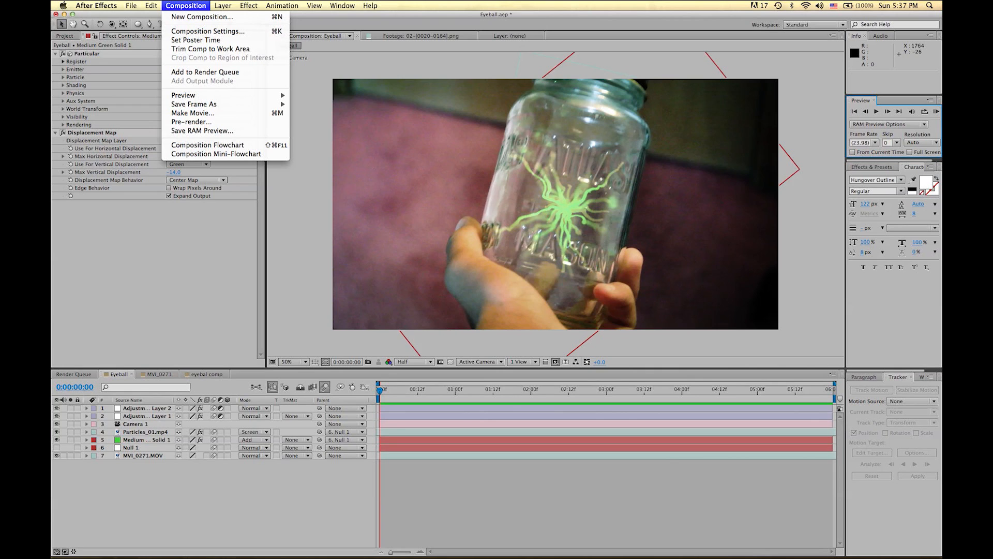
pyautogui.click(185, 17)
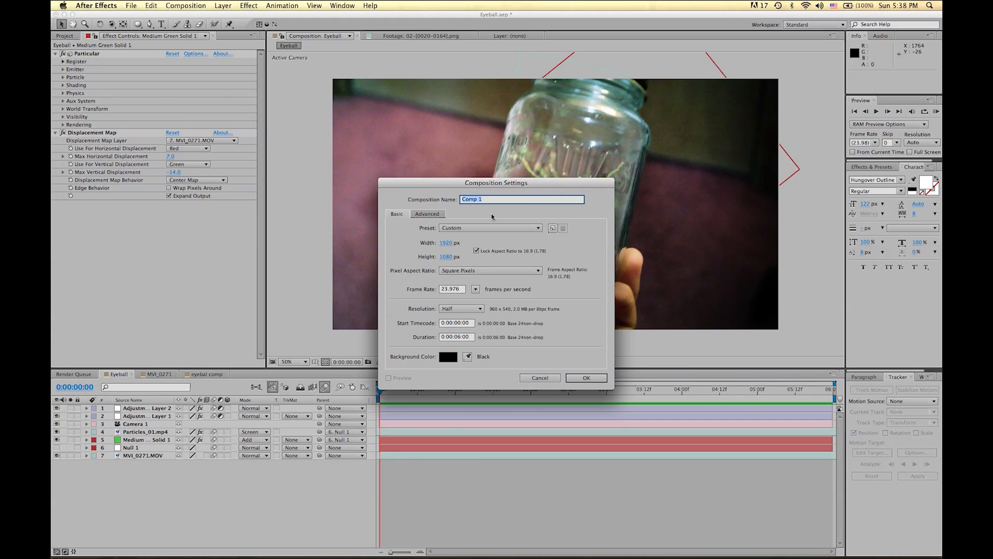
pyautogui.write('The Jar')
pyautogui.click(596, 380)
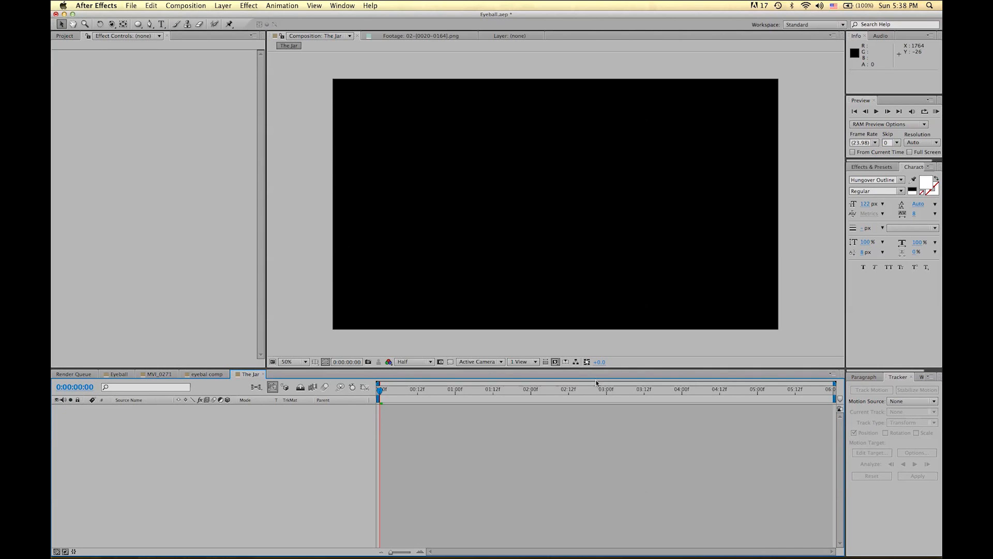
# Step: Play the MVI_0271.MOV footage and add it to The Jar composition, starting at 0:00:00:00
pyautogui.click(67, 35)
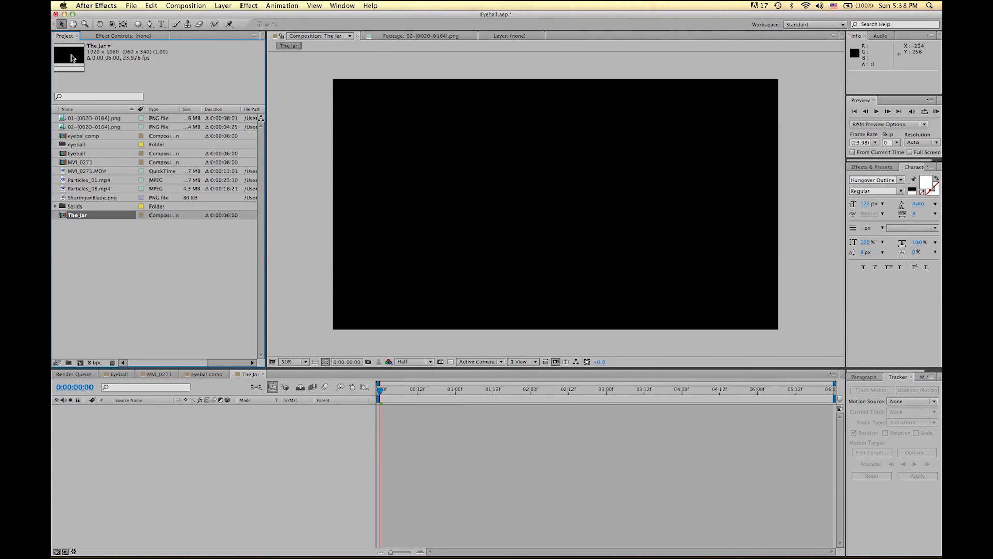
pyautogui.doubleClick(78, 172)
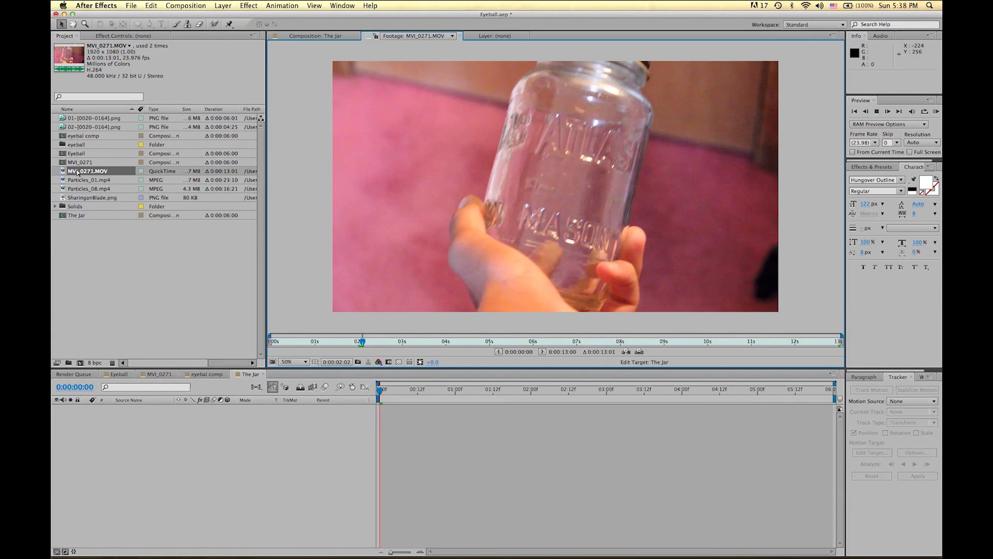
pyautogui.press('space')
pyautogui.moveTo(74, 172); pyautogui.dragTo(431, 410)
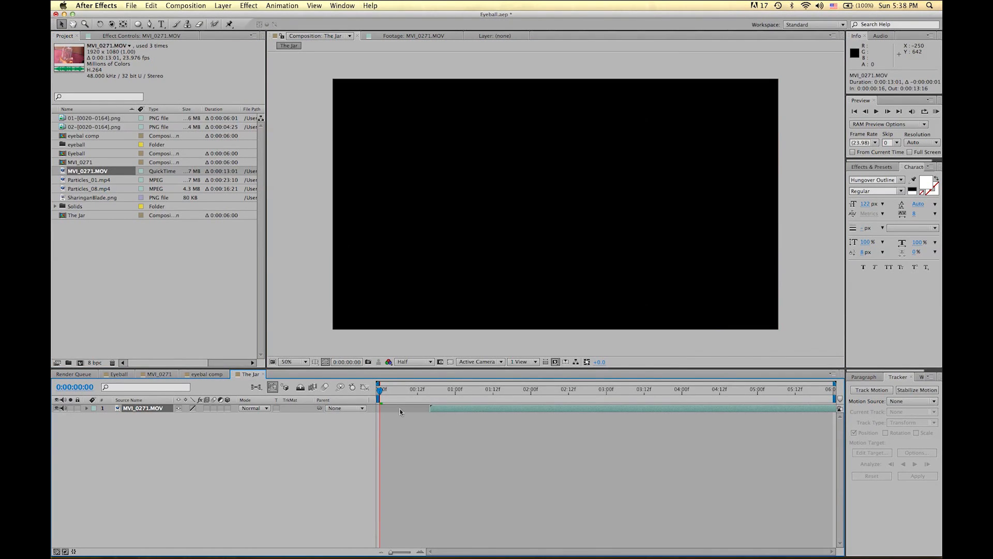
pyautogui.press('[')
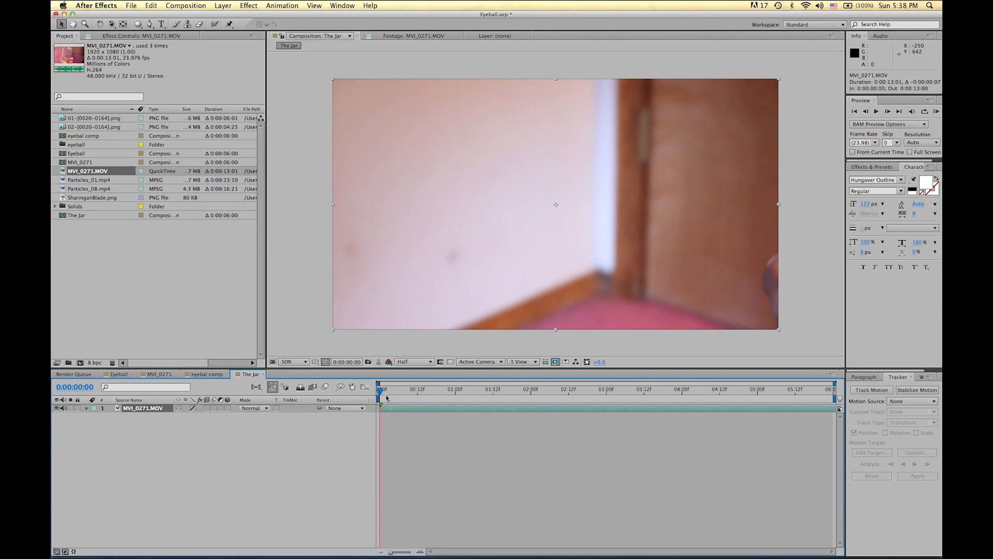
pyautogui.click(401, 419)
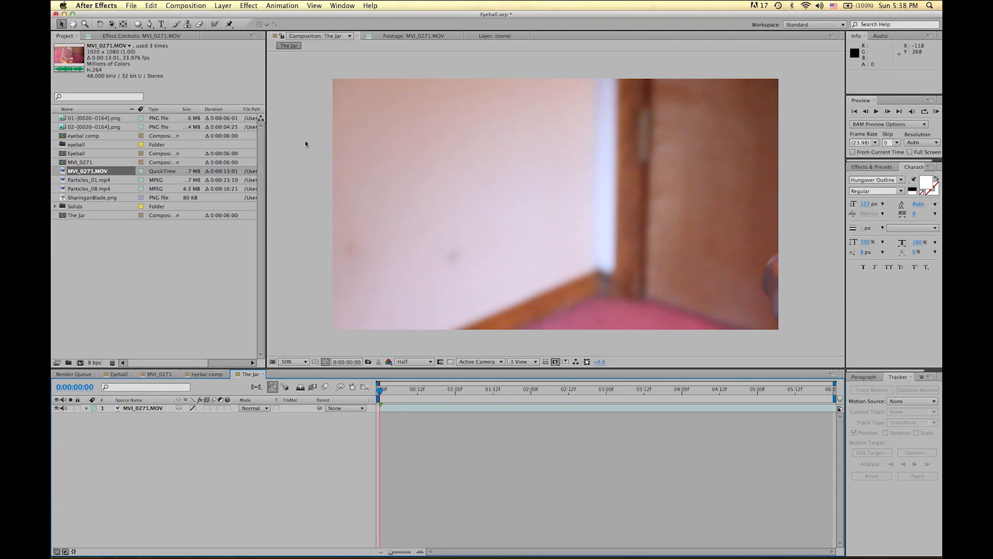
# Step: Check the duration in The Jar's composition settings
pyautogui.click(185, 6)
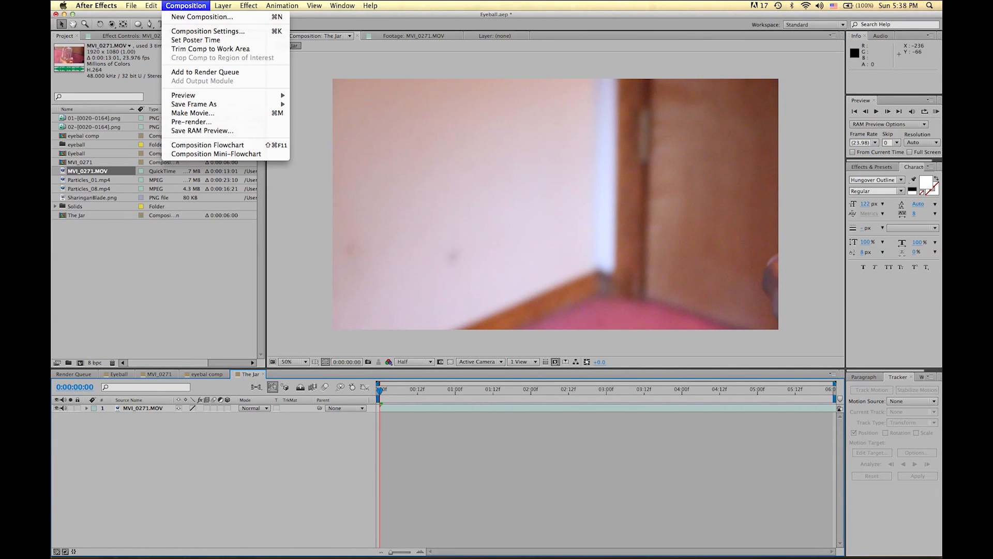
pyautogui.click(189, 32)
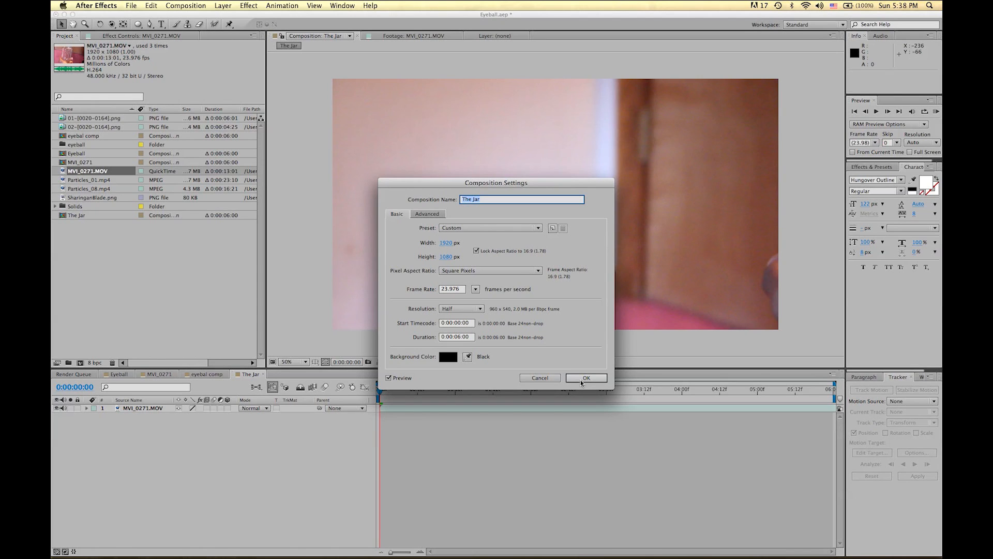
pyautogui.click(467, 336)
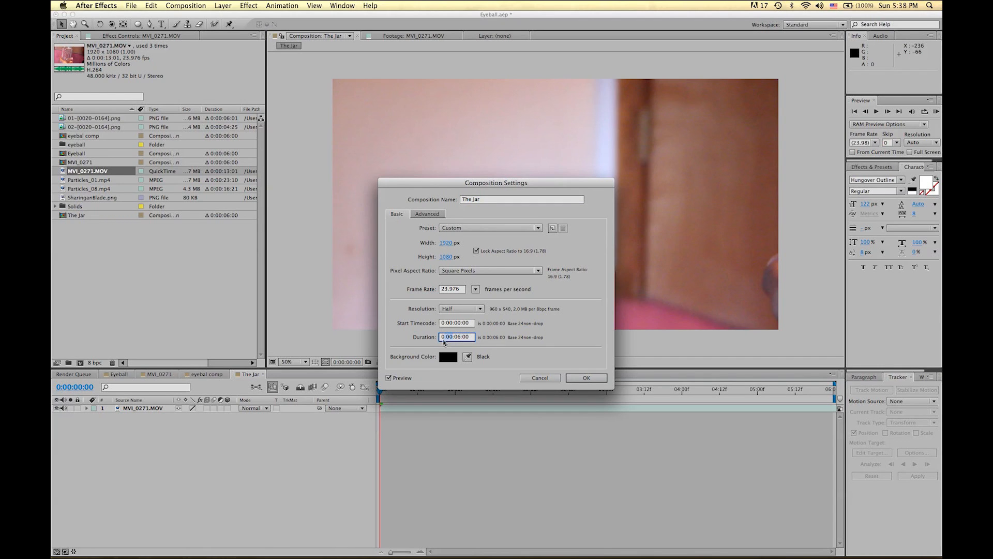
pyautogui.click(593, 381)
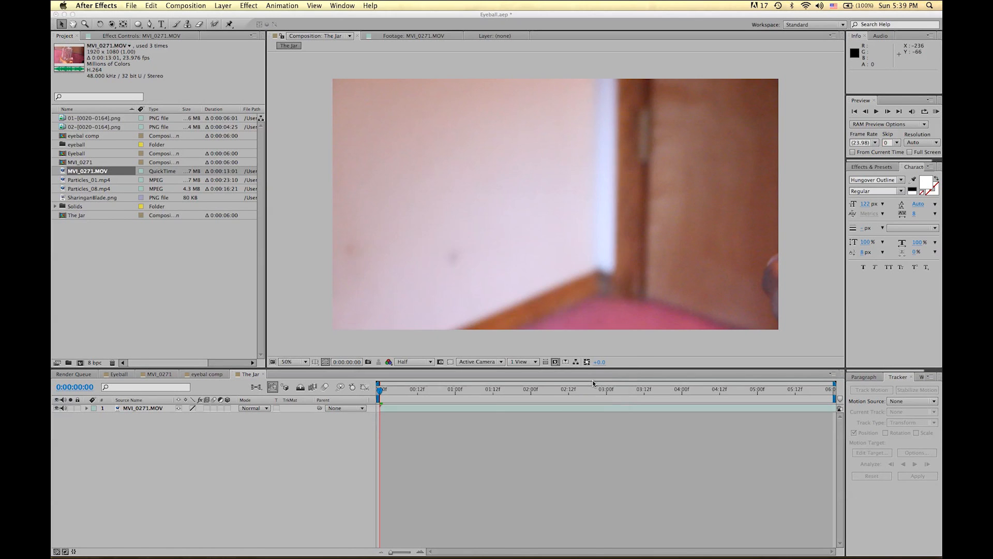
# Step: Slide the MVI_0271.MOV layer earlier to an in point of -0:00:01:14, so the composition starts with the hand-held jar in frame
pyautogui.click(489, 408)
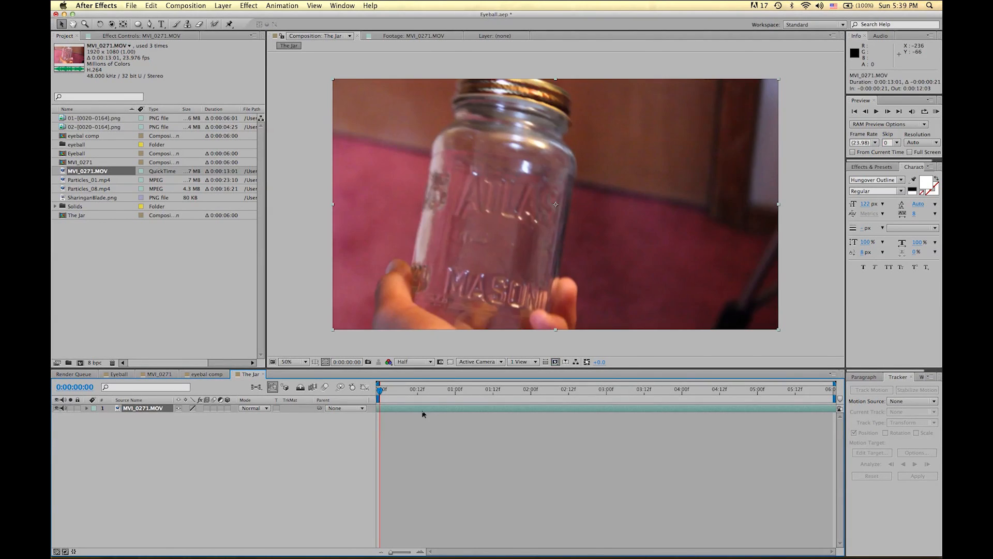
pyautogui.moveTo(420, 410); pyautogui.dragTo(366, 410)
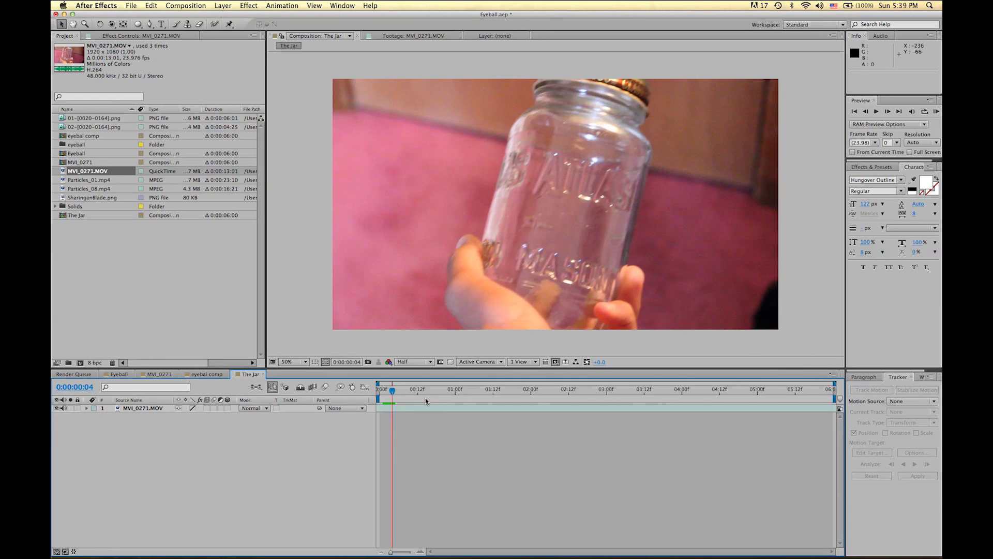
pyautogui.click(379, 397)
pyautogui.press('Home')
# Step: Set The Jar composition's preview resolution to Third and run a RAM preview of the footage from the first frame
pyautogui.click(414, 361)
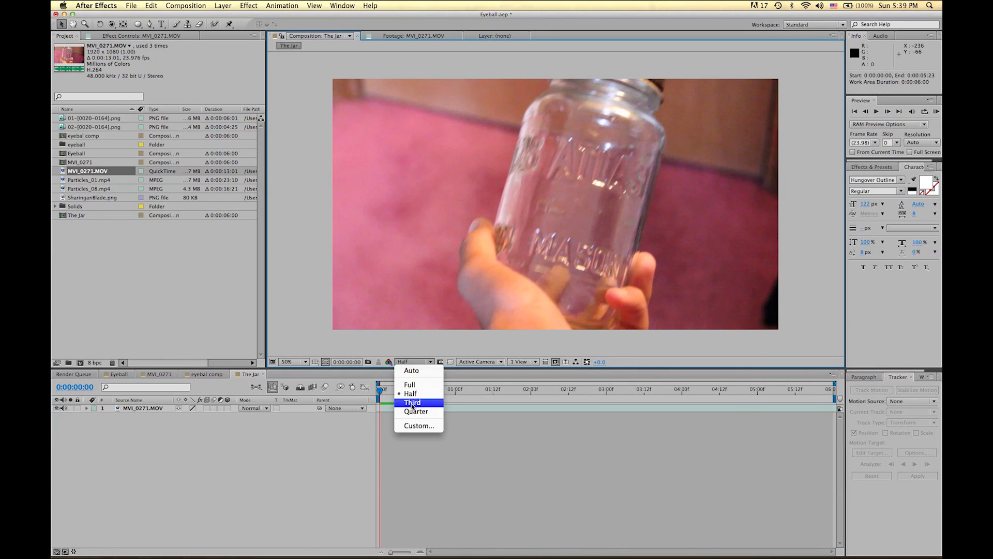
pyautogui.click(412, 402)
pyautogui.press('space')
pyautogui.press('space')
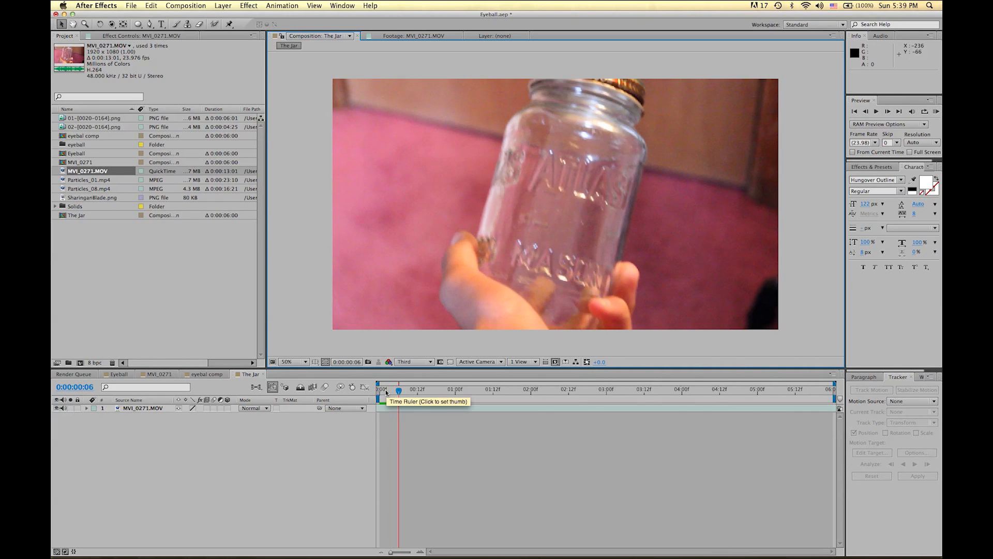
pyautogui.press('Home')
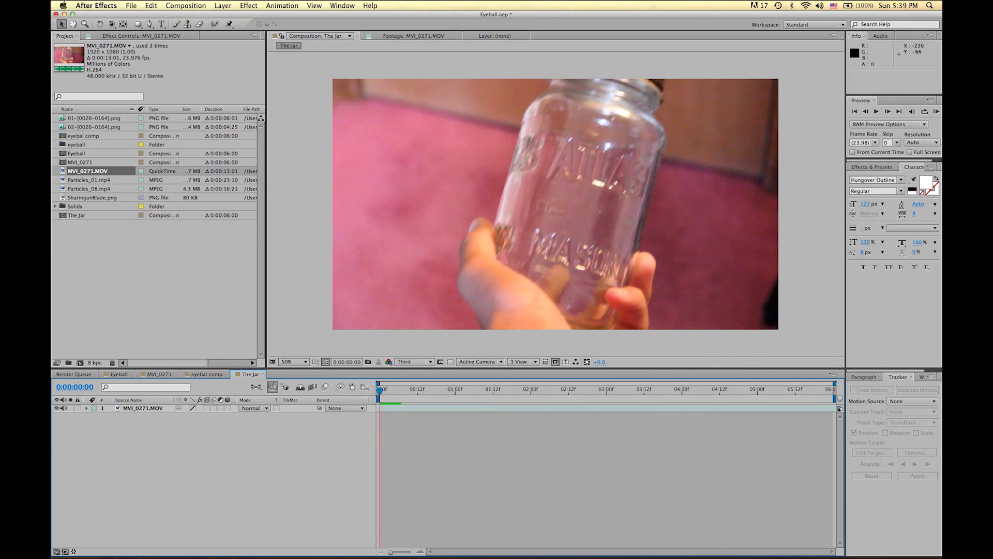
pyautogui.click(936, 112)
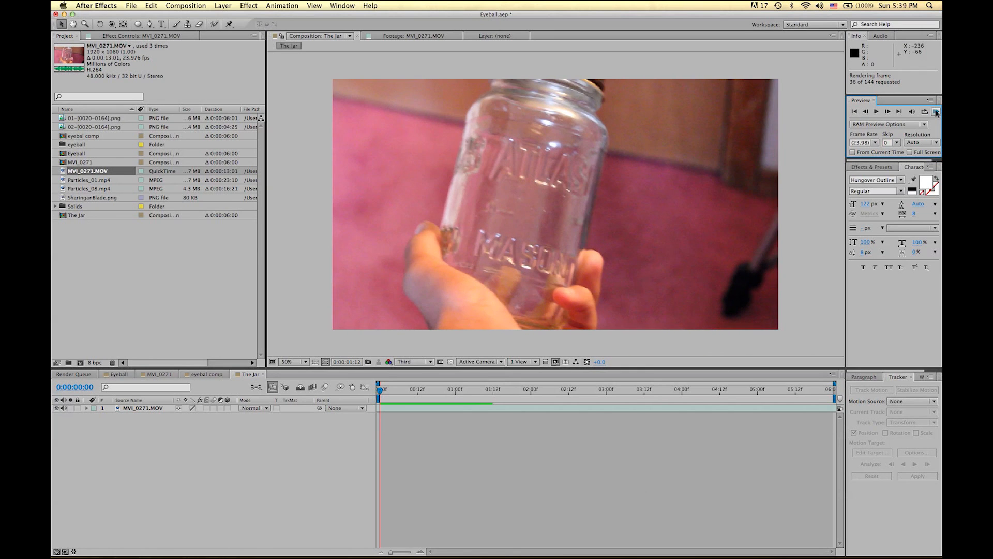
pyautogui.click(936, 112)
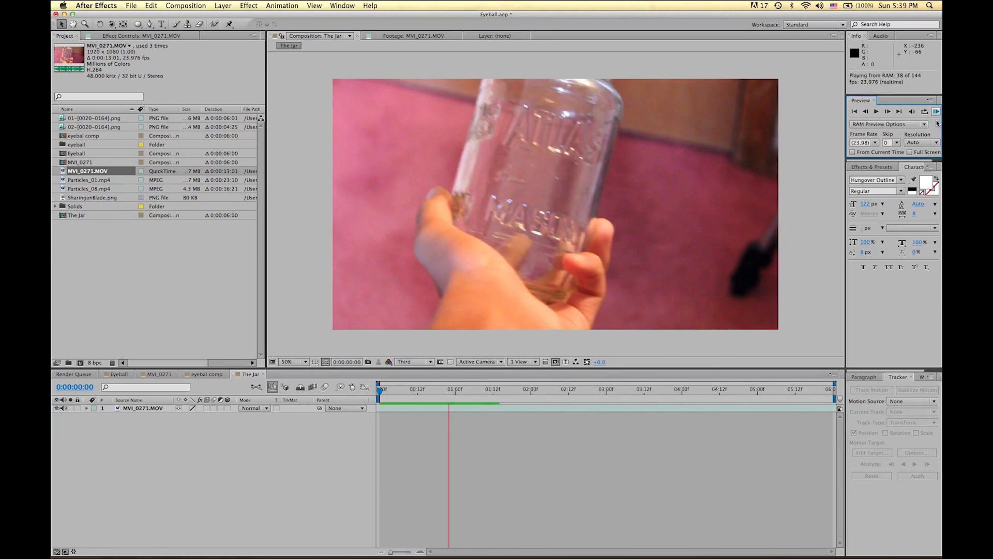
# Step: Scrub The Jar to around one second and compare its raw footage with the effect in the Eyeball composition
pyautogui.moveTo(475, 389); pyautogui.dragTo(457, 398)
pyautogui.click(403, 409)
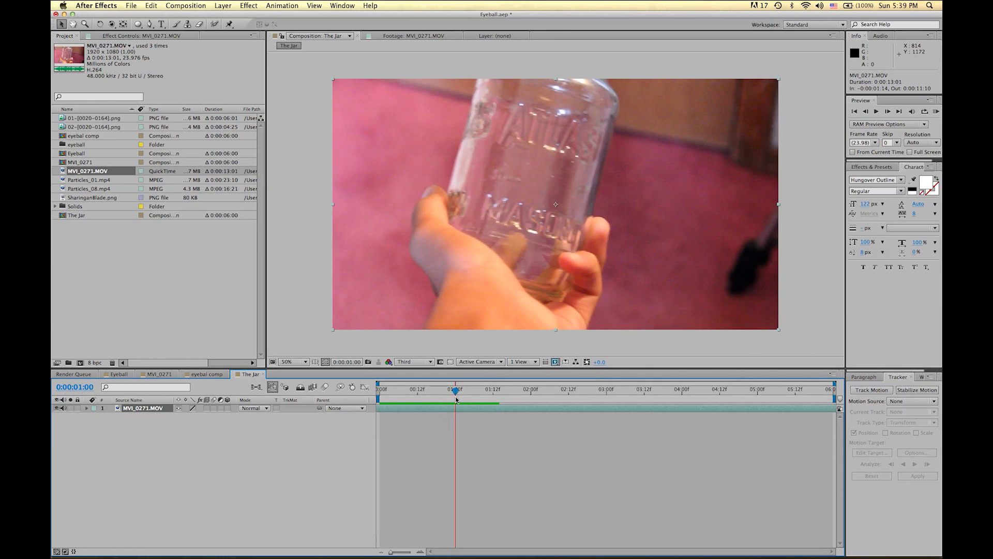
pyautogui.click(126, 376)
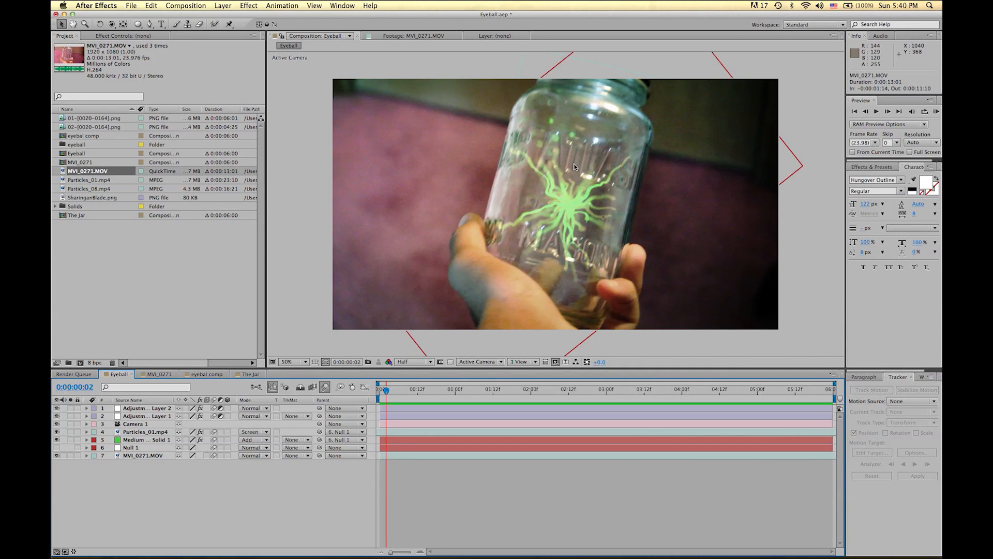
pyautogui.click(251, 374)
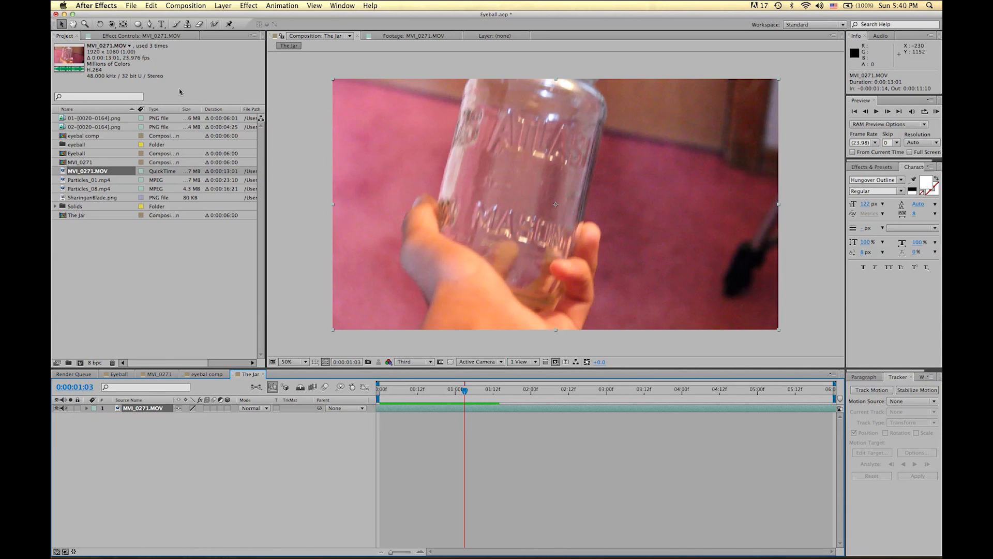
pyautogui.click(223, 6)
pyautogui.moveTo(223, 17)
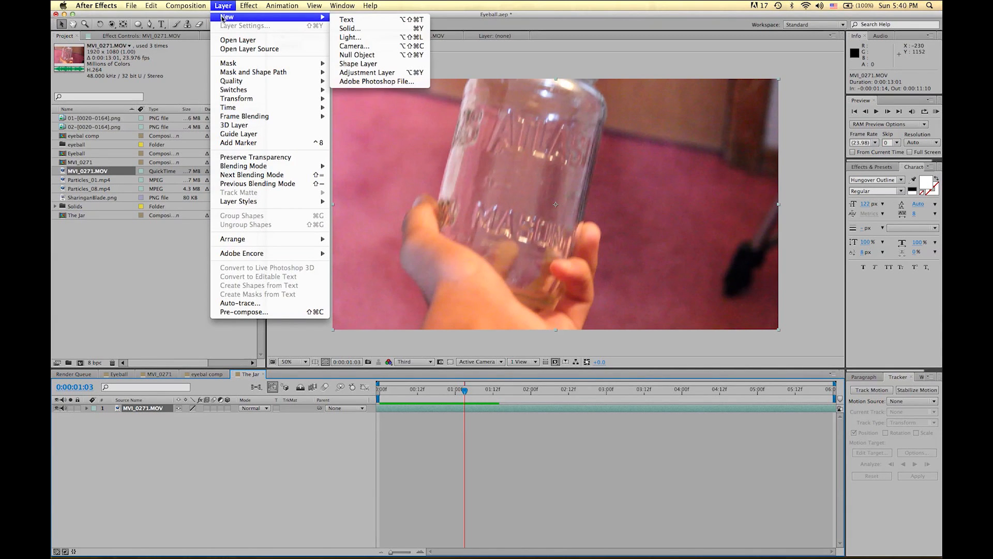
pyautogui.click(350, 29)
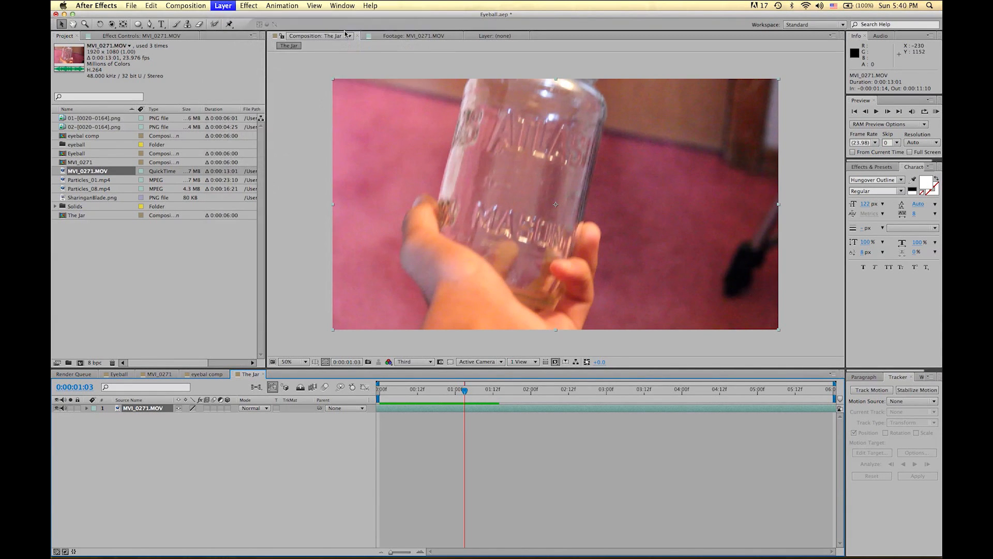
pyautogui.click(491, 343)
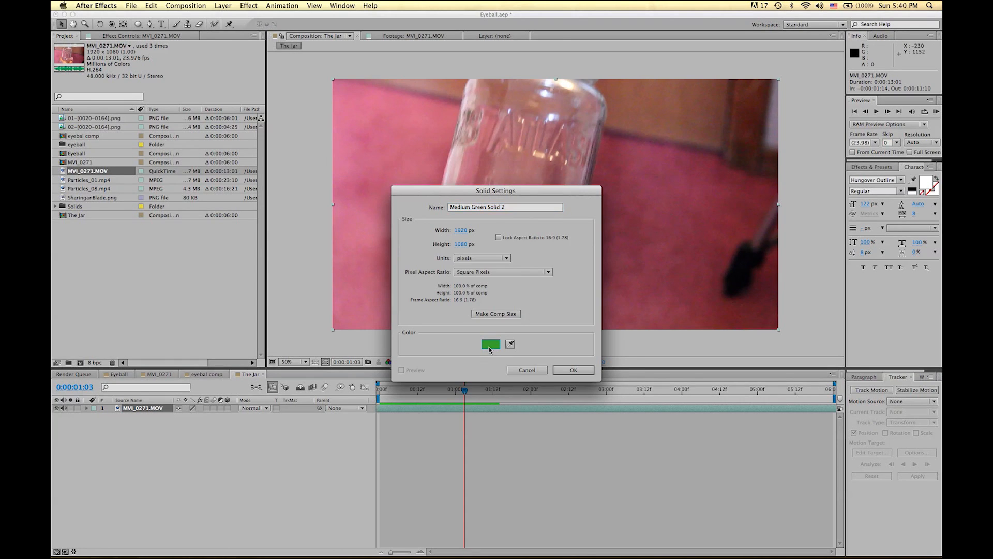
pyautogui.moveTo(425, 254); pyautogui.dragTo(529, 426)
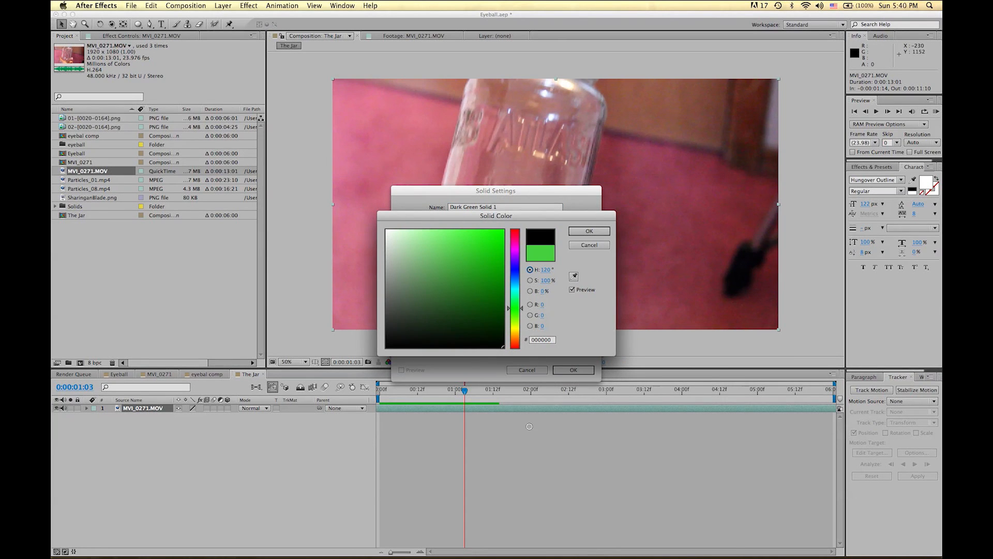
pyautogui.click(595, 233)
pyautogui.click(497, 204)
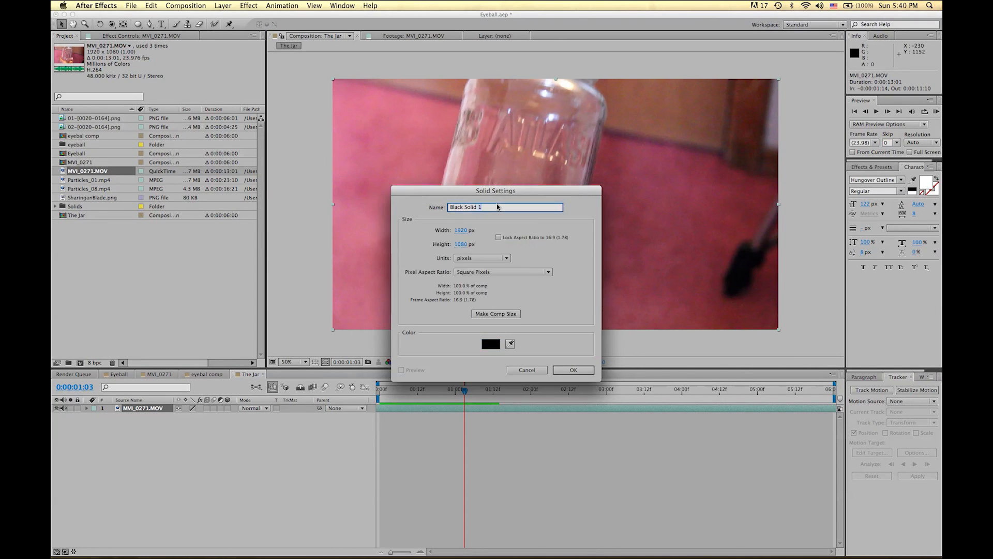
pyautogui.write('Spore')
pyautogui.click(573, 369)
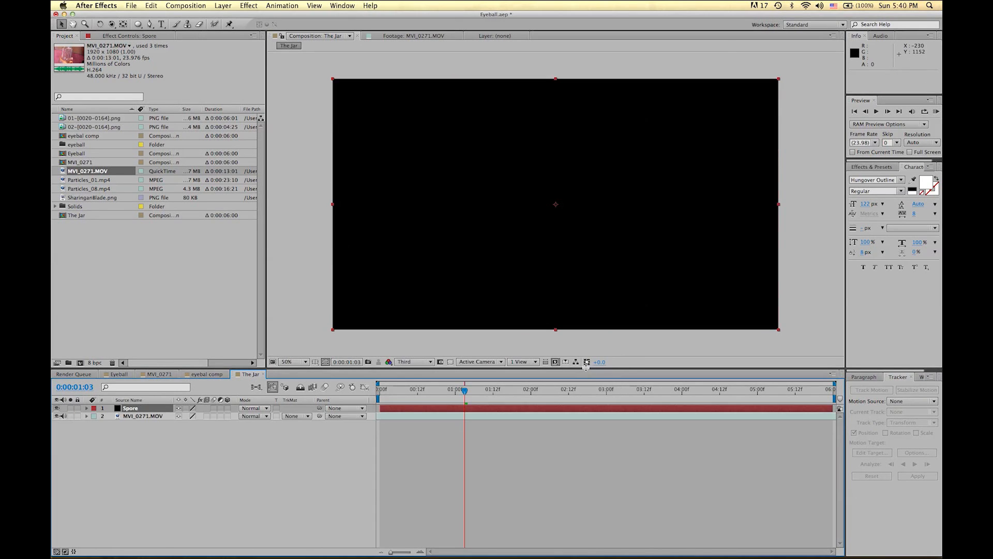
# Step: Apply the Trapcode Particular effect to the Spore layer and solo that layer
pyautogui.click(223, 5)
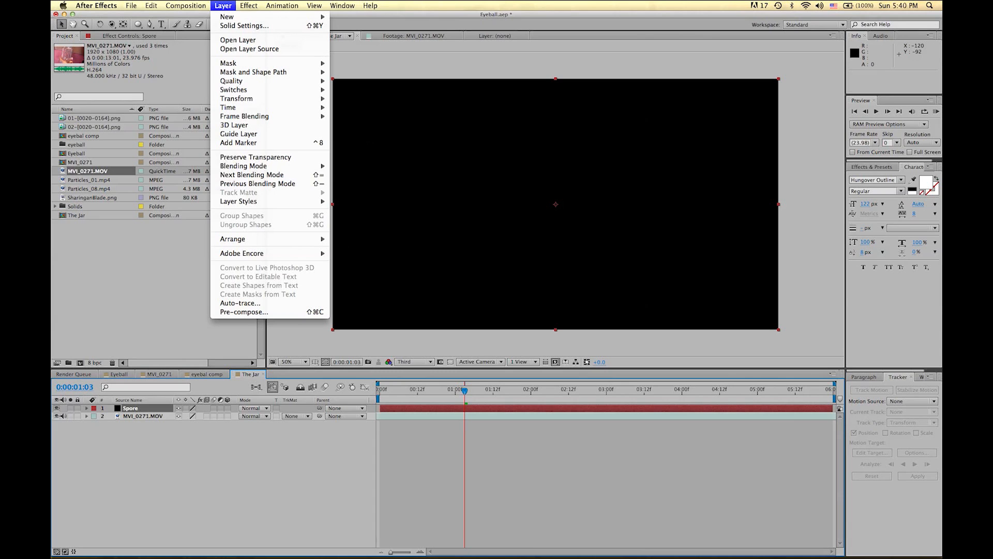
pyautogui.moveTo(246, 5)
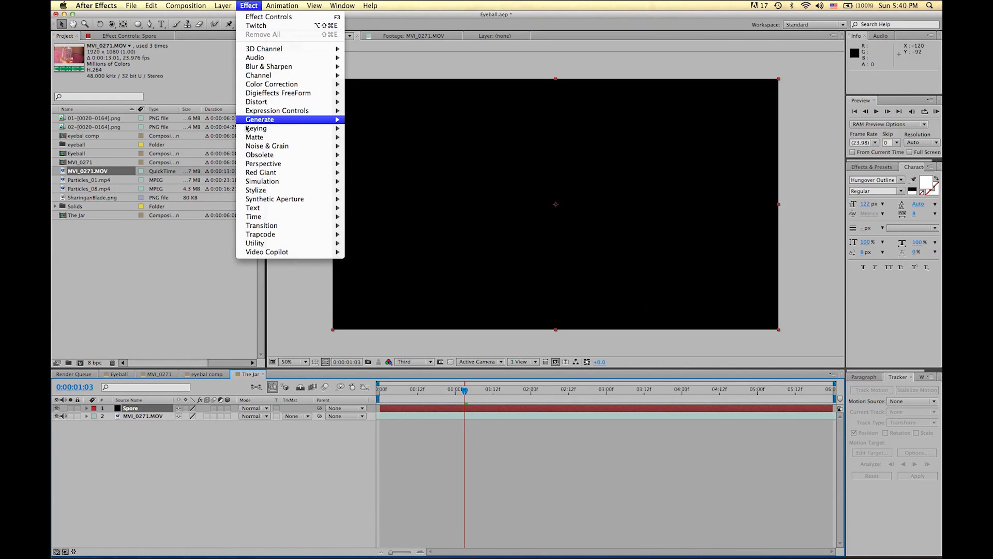
pyautogui.moveTo(259, 254)
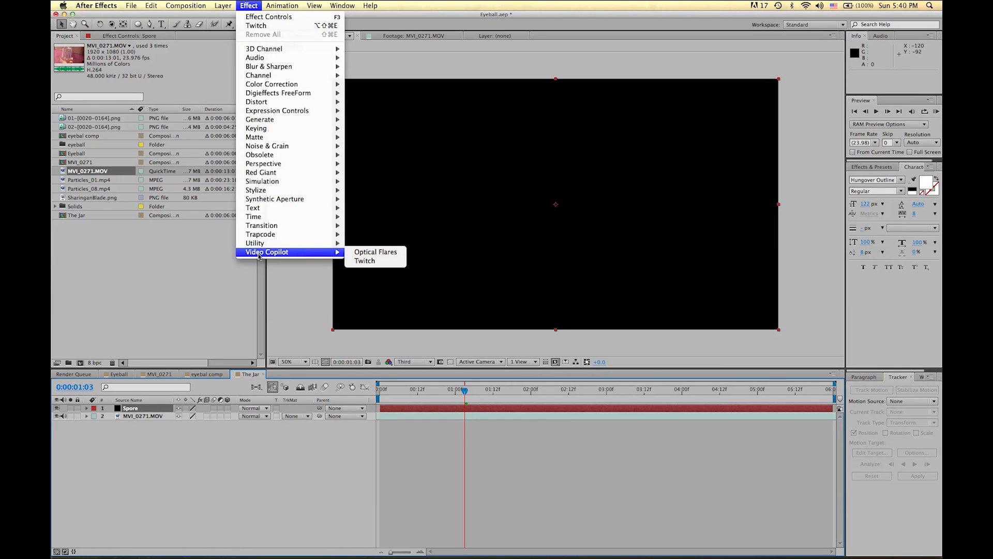
pyautogui.moveTo(260, 191)
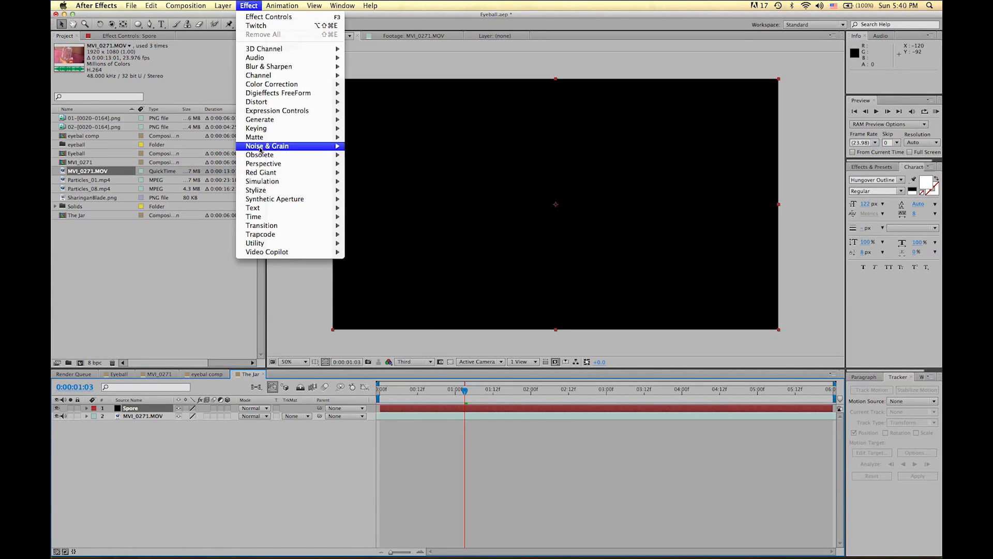
pyautogui.moveTo(266, 87)
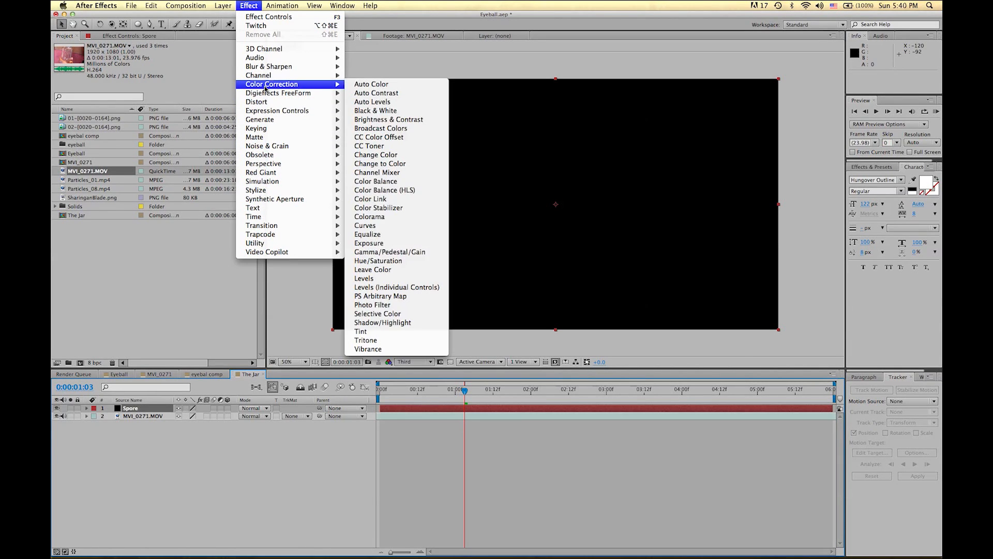
pyautogui.moveTo(257, 229)
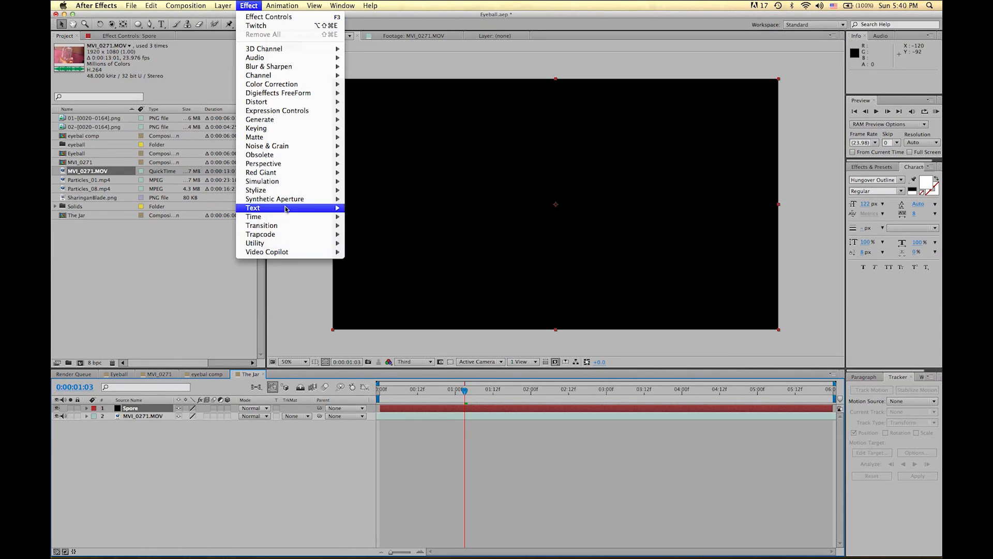
pyautogui.moveTo(327, 235)
pyautogui.click(368, 279)
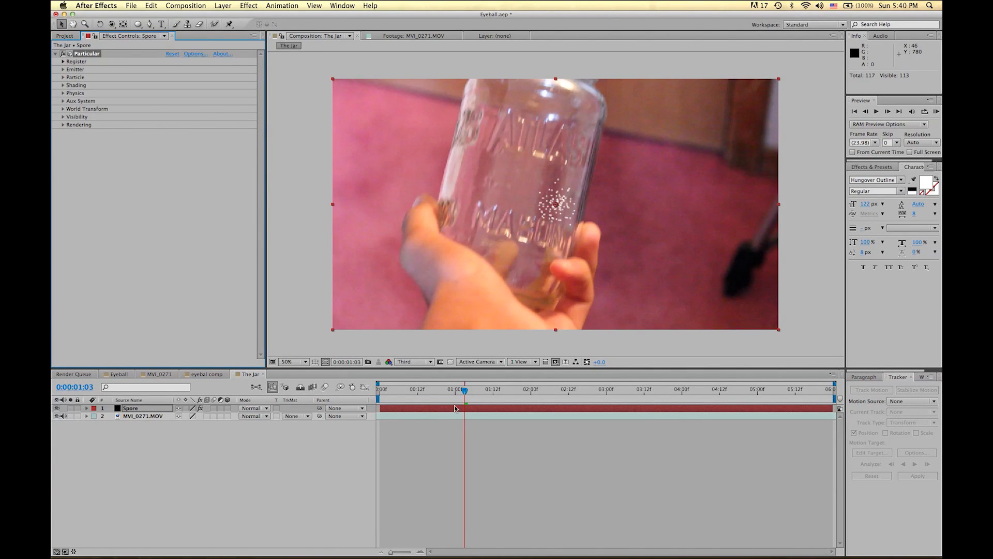
pyautogui.click(70, 408)
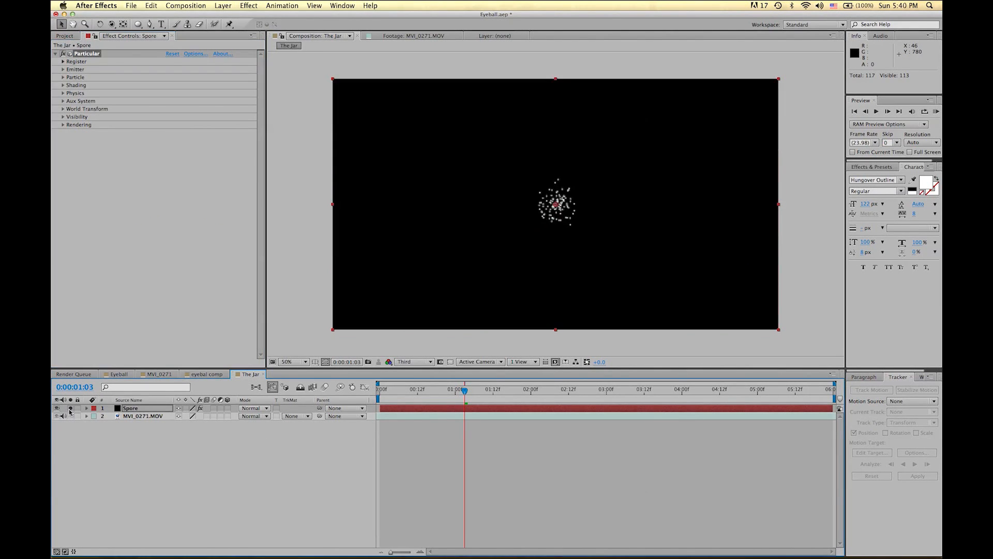
# Step: Play the soloed Spore layer from the first frame to view Particular's default emission
pyautogui.moveTo(400, 395); pyautogui.dragTo(370, 394)
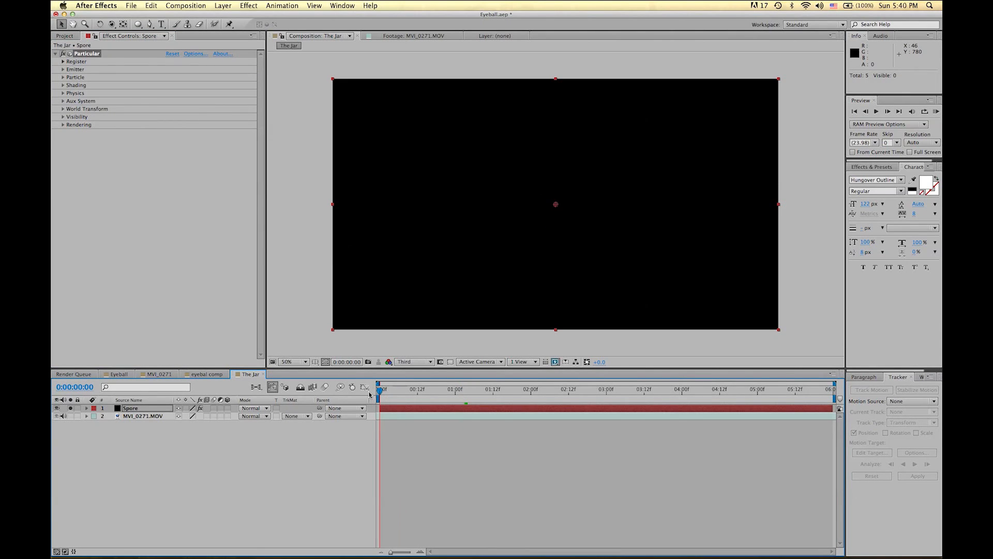
pyautogui.press('space')
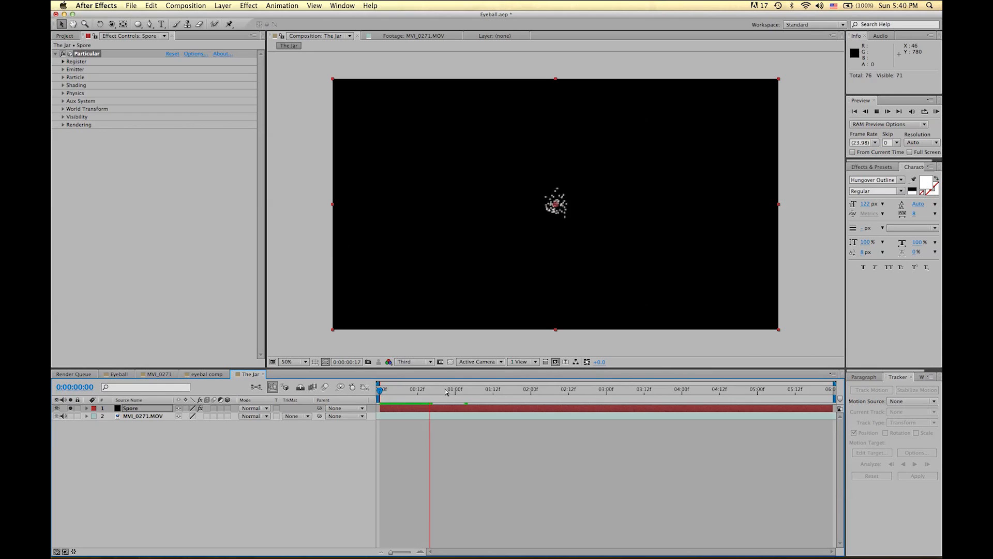
pyautogui.click(451, 389)
pyautogui.press('space')
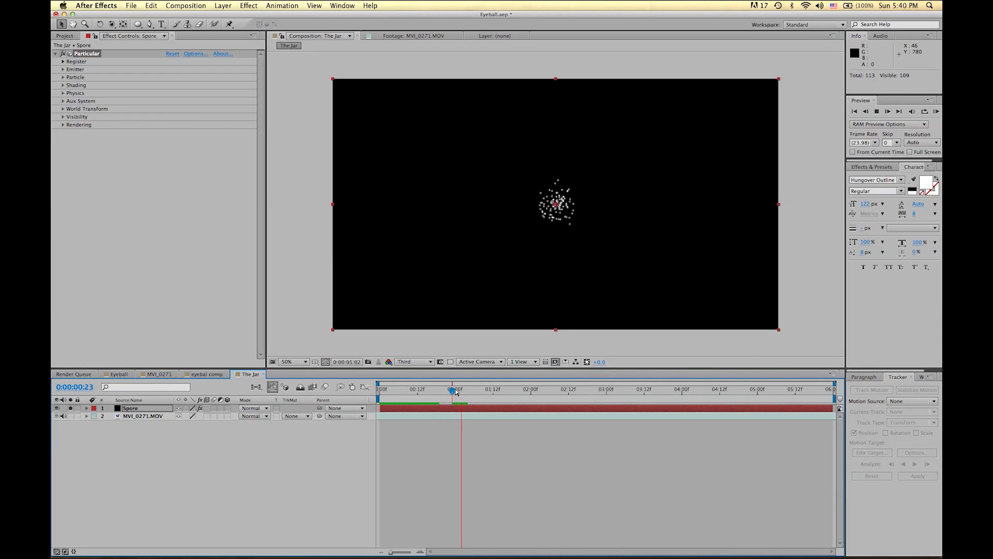
# Step: Look through the Simulation effects for built-in particle alternatives without applying one
pyautogui.click(248, 5)
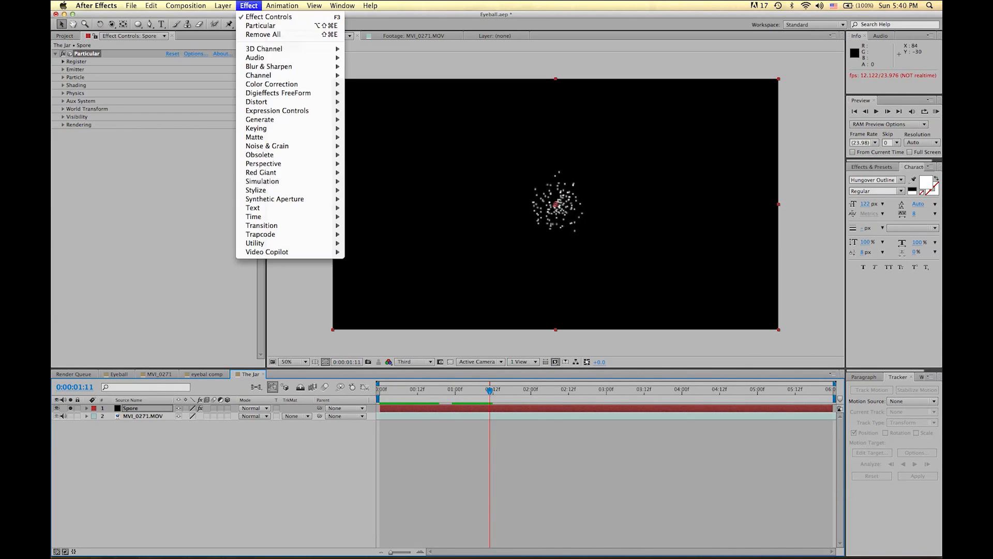
pyautogui.moveTo(271, 190)
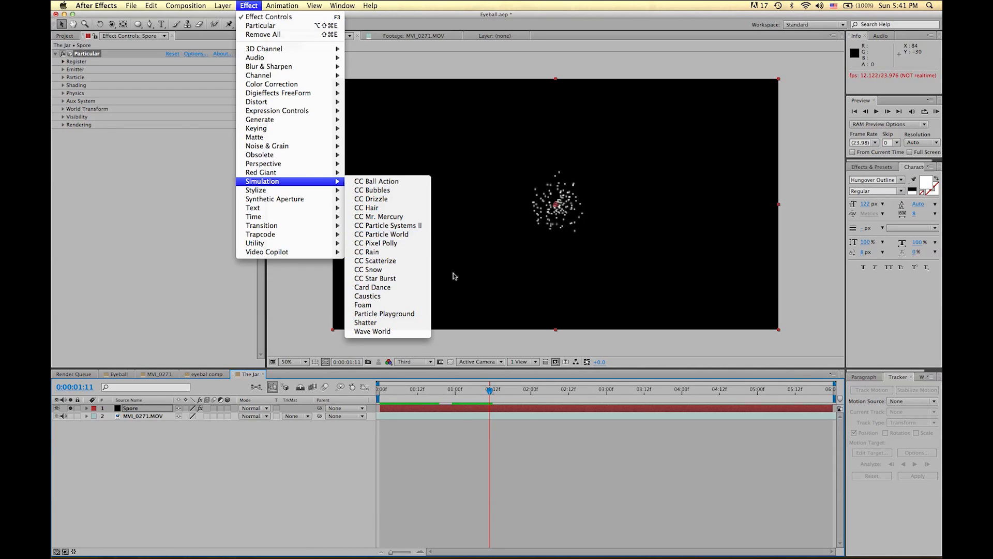
pyautogui.click(481, 295)
# Step: Replay the default particle emission from the first frame, then scrub to about 0:00:01:16
pyautogui.moveTo(398, 396); pyautogui.dragTo(378, 394)
pyautogui.press('space')
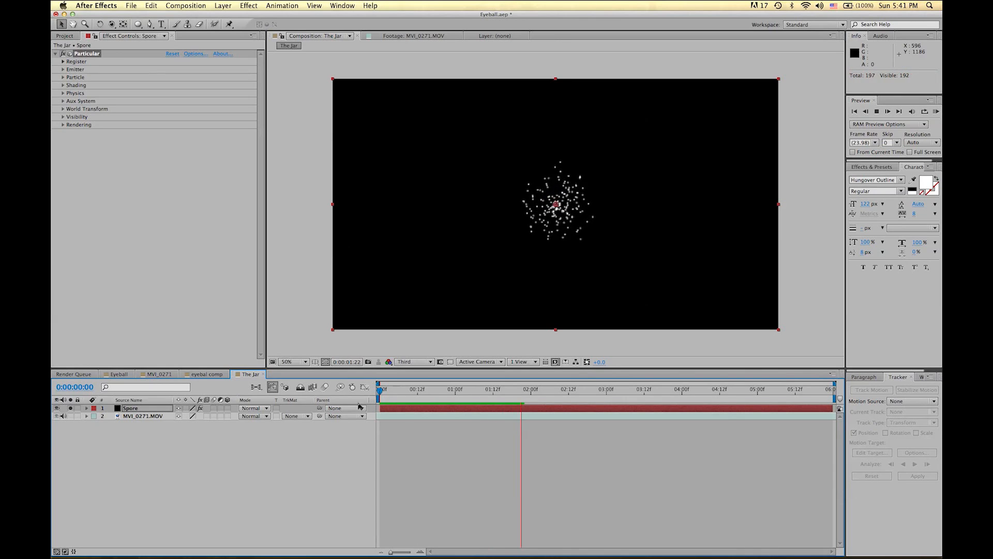
pyautogui.press('space')
pyautogui.moveTo(457, 397); pyautogui.dragTo(368, 405)
pyautogui.press('space')
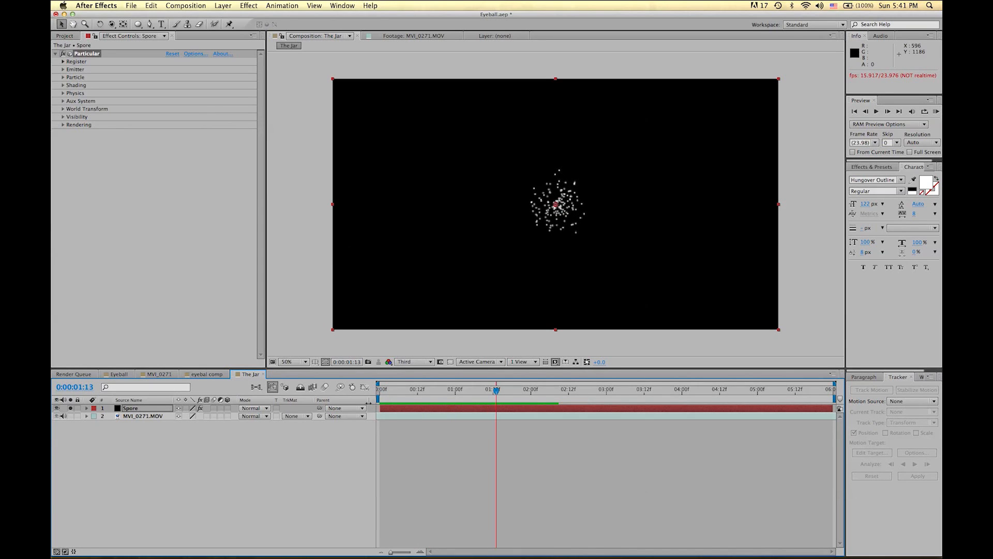
pyautogui.press('space')
pyautogui.moveTo(374, 401); pyautogui.dragTo(505, 397)
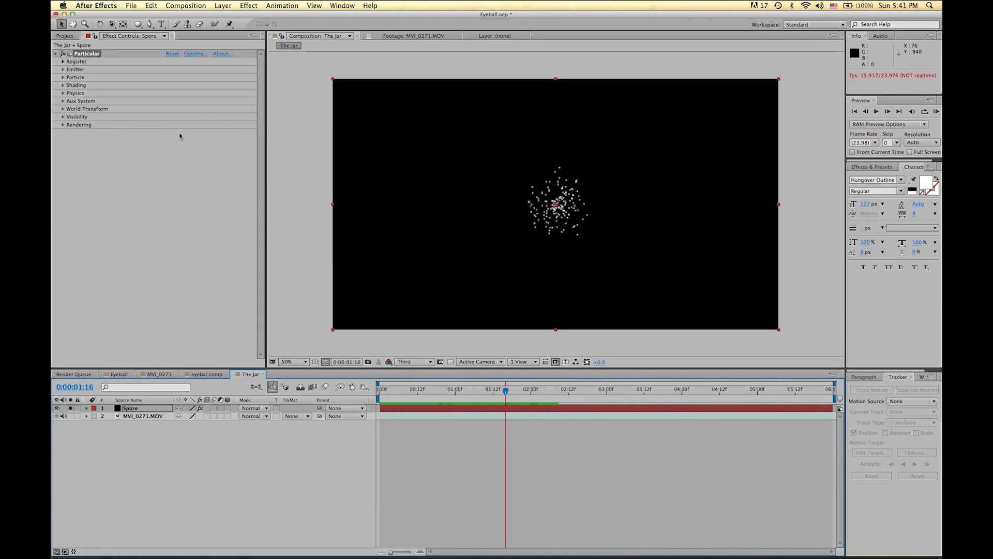
# Step: Set the Particular emitter's Particles/sec to 50 and preview the emission from the first frame
pyautogui.click(63, 70)
pyautogui.press('space')
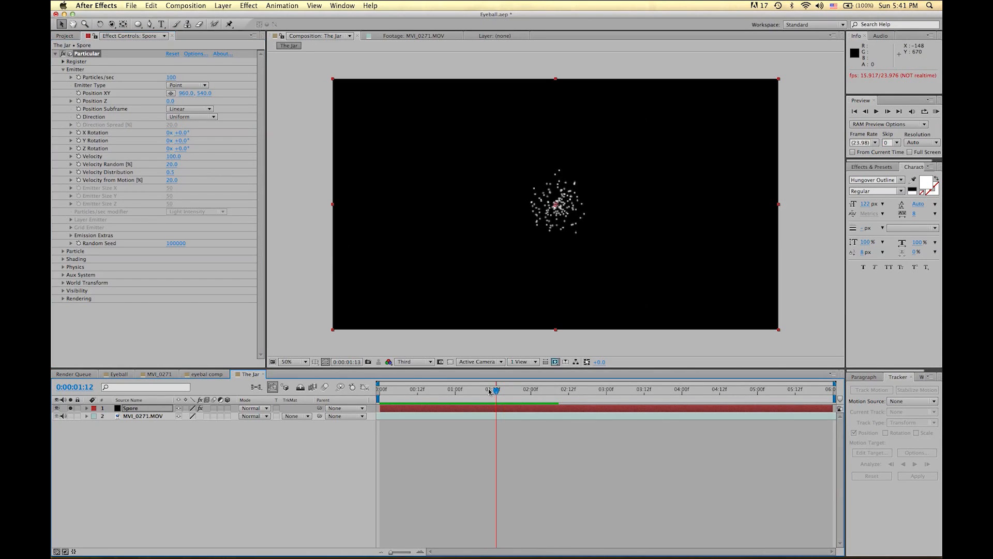
pyautogui.moveTo(524, 399); pyautogui.dragTo(502, 393)
pyautogui.click(170, 78)
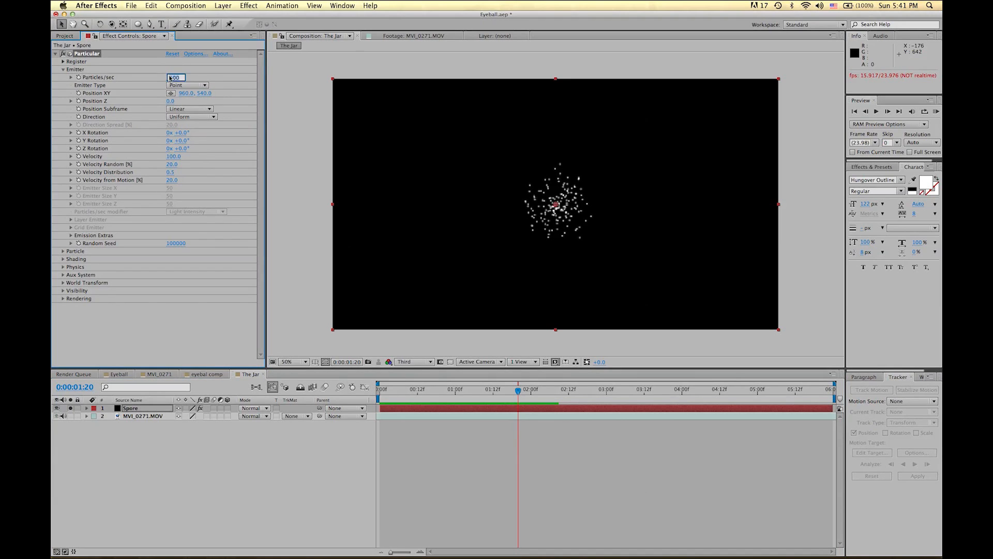
pyautogui.write('50')
pyautogui.press('Return')
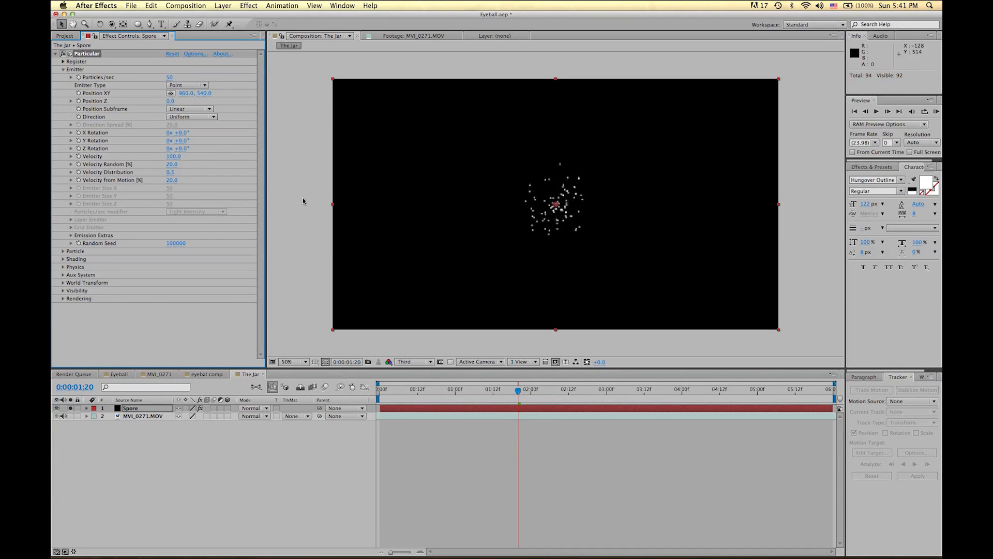
pyautogui.moveTo(410, 395); pyautogui.dragTo(365, 399)
pyautogui.press('space')
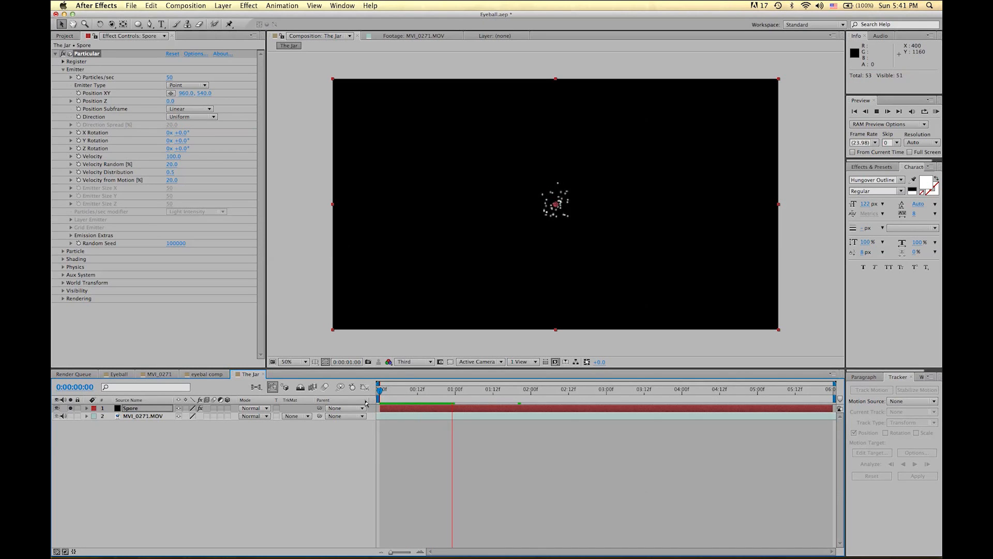
pyautogui.press('space')
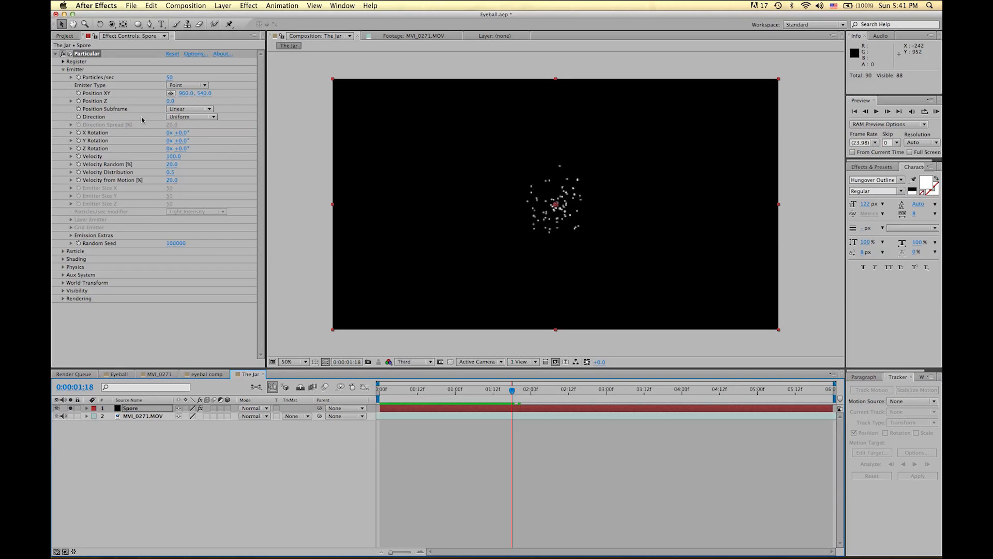
# Step: Set the emitter's Velocity Random and Velocity from Motion both to 0
pyautogui.click(175, 156)
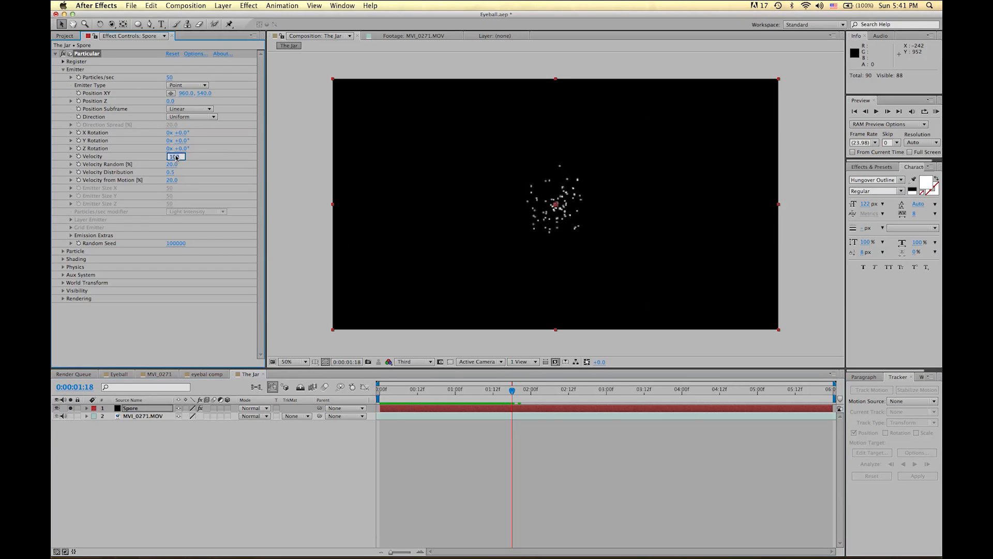
pyautogui.click(172, 164)
pyautogui.press('Return')
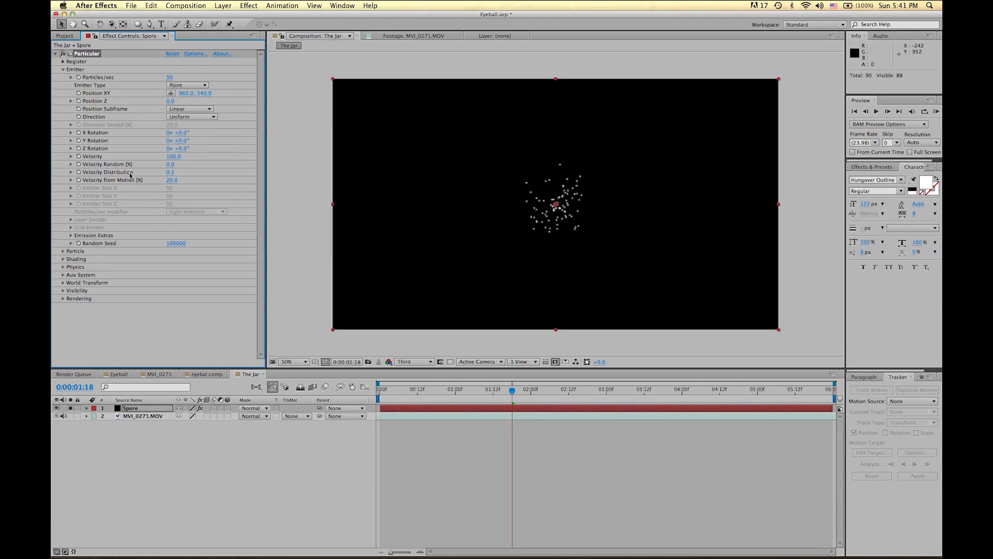
pyautogui.click(171, 180)
pyautogui.press('Return')
# Step: Preview the particles from the start with the changed velocity settings, then scrub to around 0:00:01:09
pyautogui.moveTo(464, 396); pyautogui.dragTo(382, 395)
pyautogui.press('KP_0')
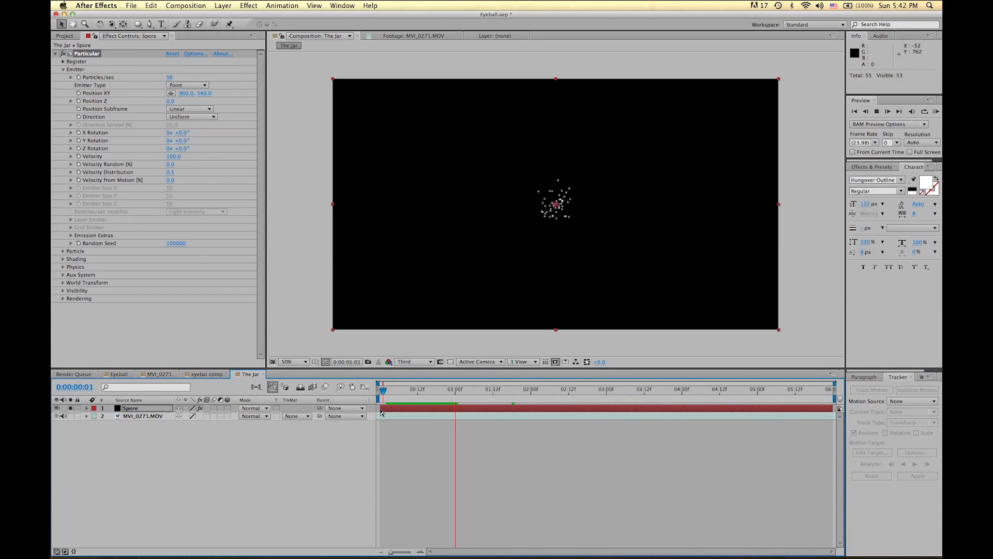
pyautogui.click(443, 397)
pyautogui.press('KP_0')
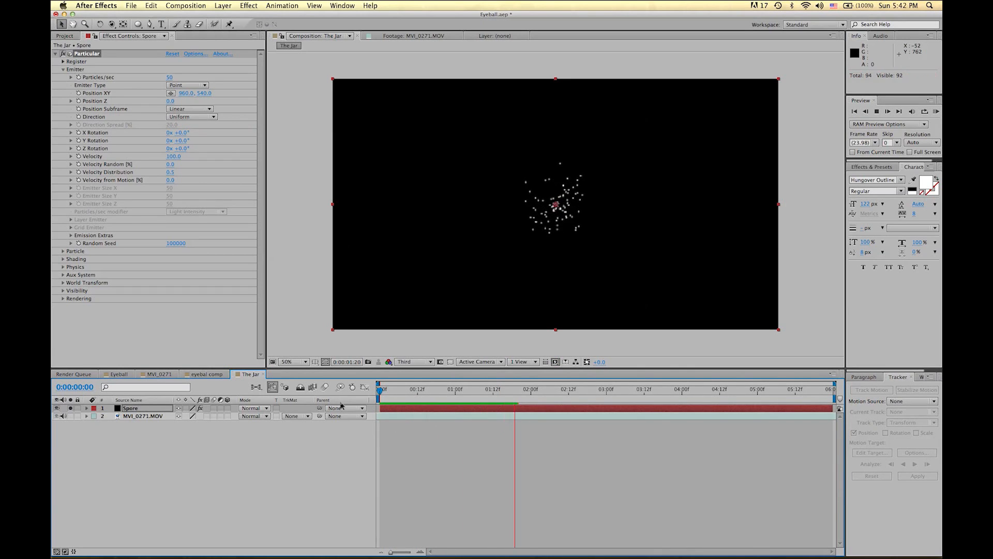
pyautogui.moveTo(470, 396)
pyautogui.mouseDown()
pyautogui.moveTo(388, 396)
pyautogui.moveTo(561, 405)
pyautogui.moveTo(481, 407)
pyautogui.mouseUp()
# Step: Toggle Spore's solo state repeatedly to compare the particles alone and over the jar footage, leaving the layer soloed
pyautogui.click(71, 408)
pyautogui.click(70, 408)
pyautogui.click(71, 408)
pyautogui.click(70, 409)
pyautogui.click(70, 408)
pyautogui.click(70, 409)
pyautogui.click(70, 408)
pyautogui.click(70, 408)
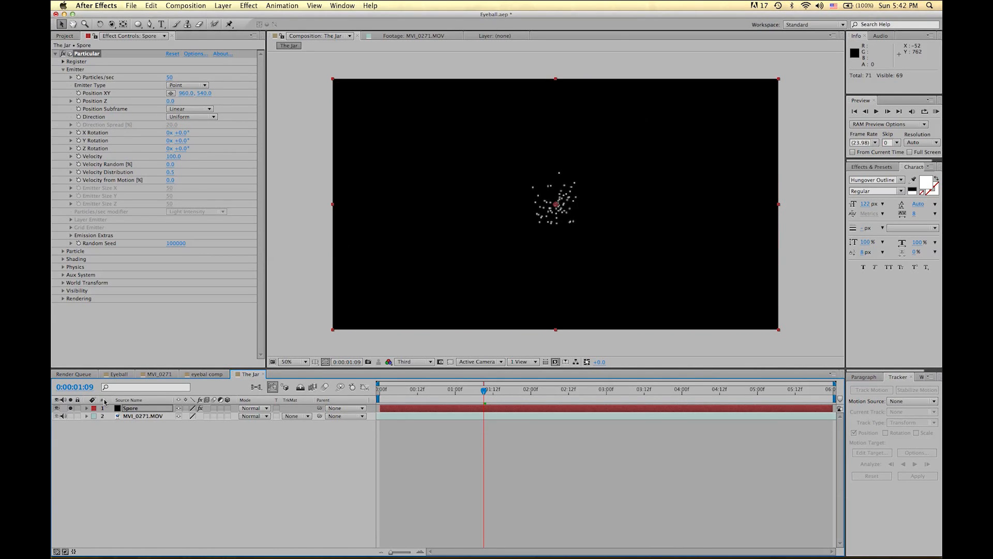
# Step: Add a Particles/sec keyframe with value 50 at 0:00:02:11 and reveal Spore's keyframes in the timeline
pyautogui.moveTo(414, 391); pyautogui.dragTo(364, 391)
pyautogui.press('space')
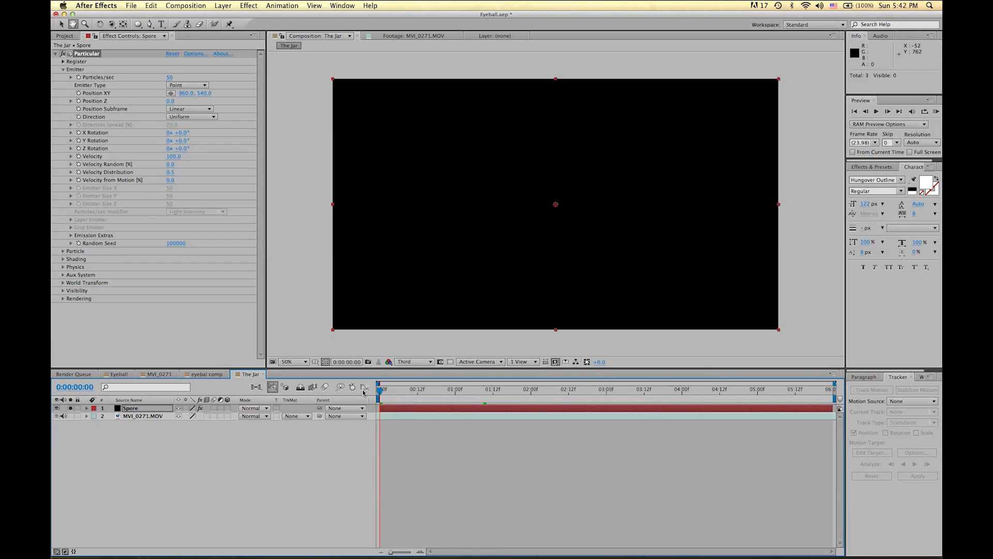
pyautogui.press('space')
pyautogui.moveTo(445, 393); pyautogui.dragTo(567, 397)
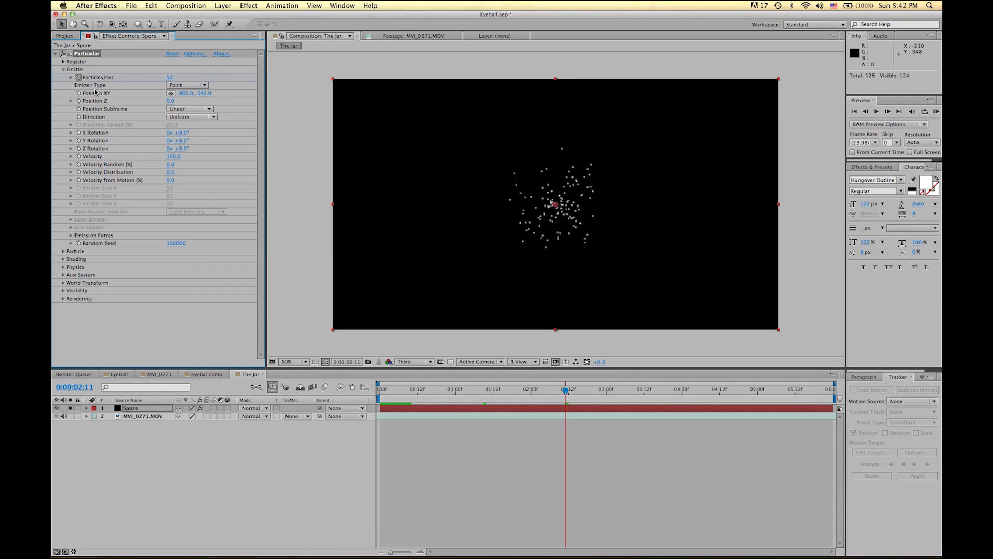
pyautogui.click(418, 409)
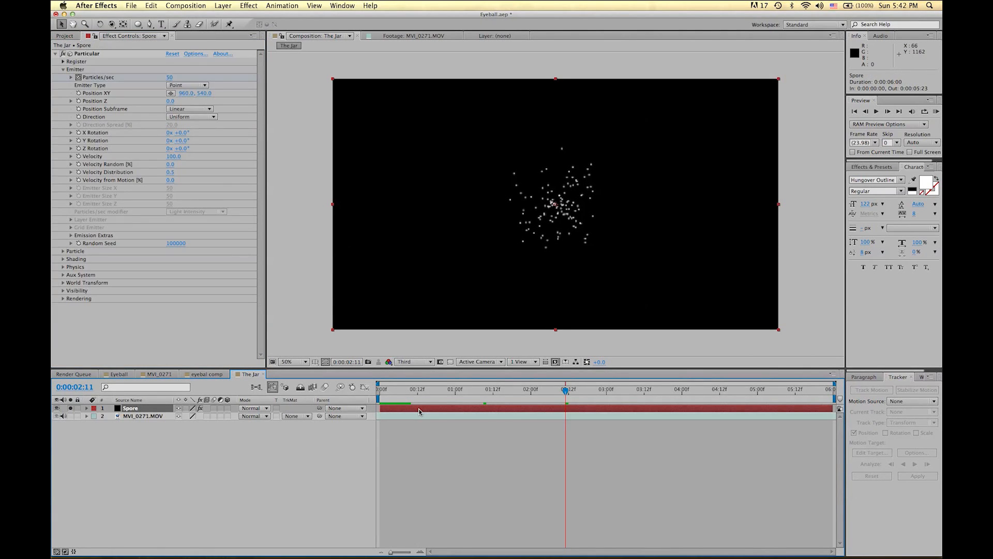
pyautogui.press('u')
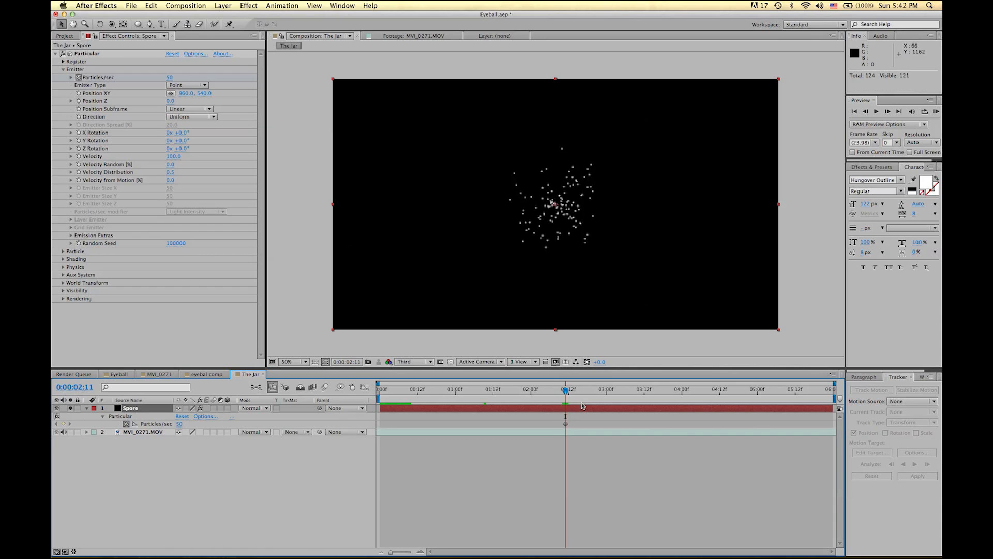
# Step: Advance one frame to 0:00:02:12 and keyframe Particles/sec at 0 to stop the emission
pyautogui.press('pagedown')
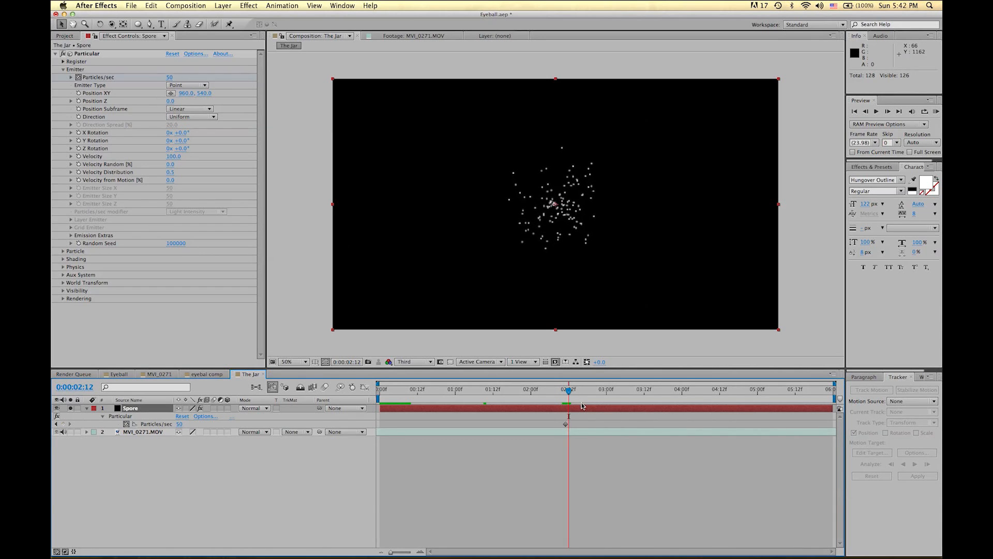
pyautogui.click(171, 79)
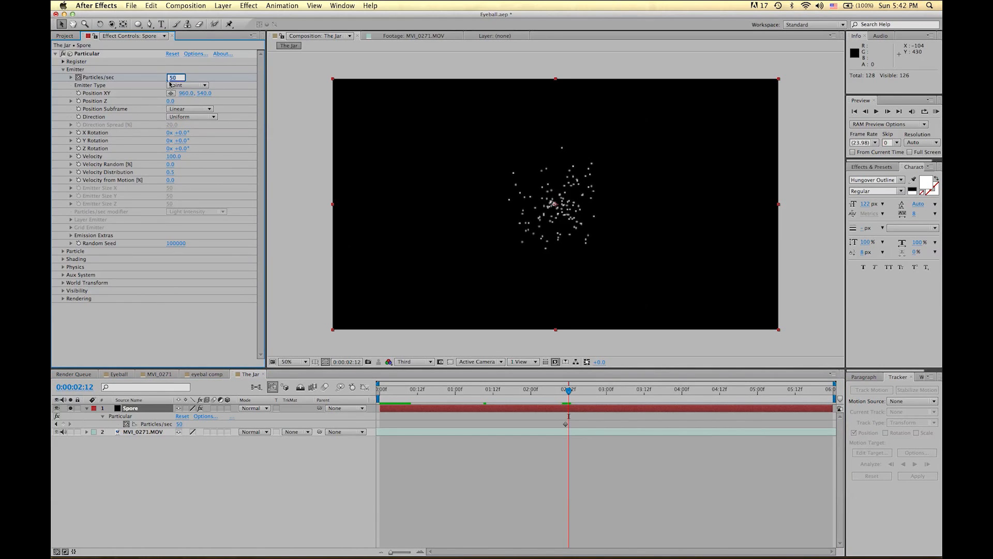
pyautogui.press('Return')
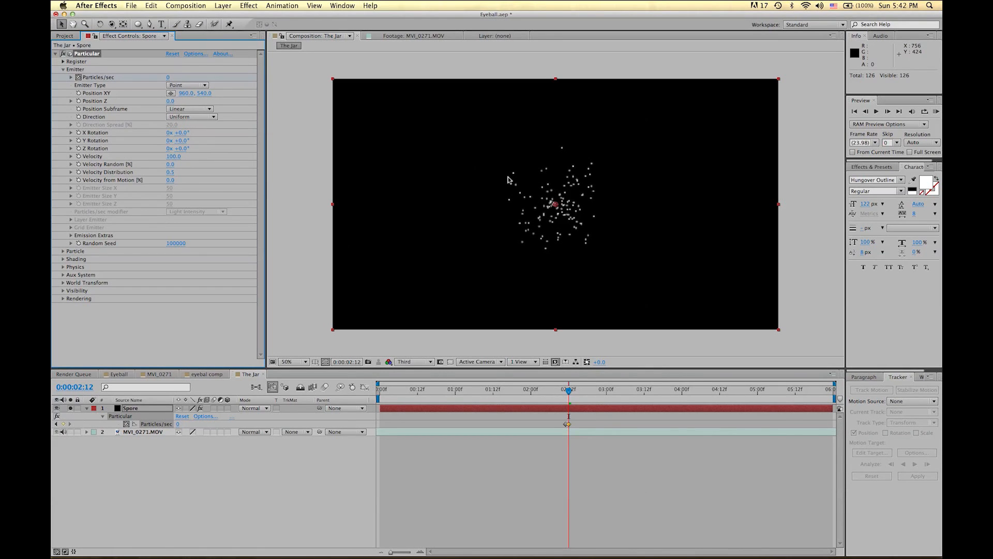
# Step: Step frame by frame across the two Particles/sec keyframes, then play from 0:00:02:05 to check how the emission stops
pyautogui.press('pageup')
pyautogui.press('pagedown')
pyautogui.press('pageup')
pyautogui.press('pagedown')
pyautogui.press('pageup')
pyautogui.press('pagedown')
pyautogui.press('pageup')
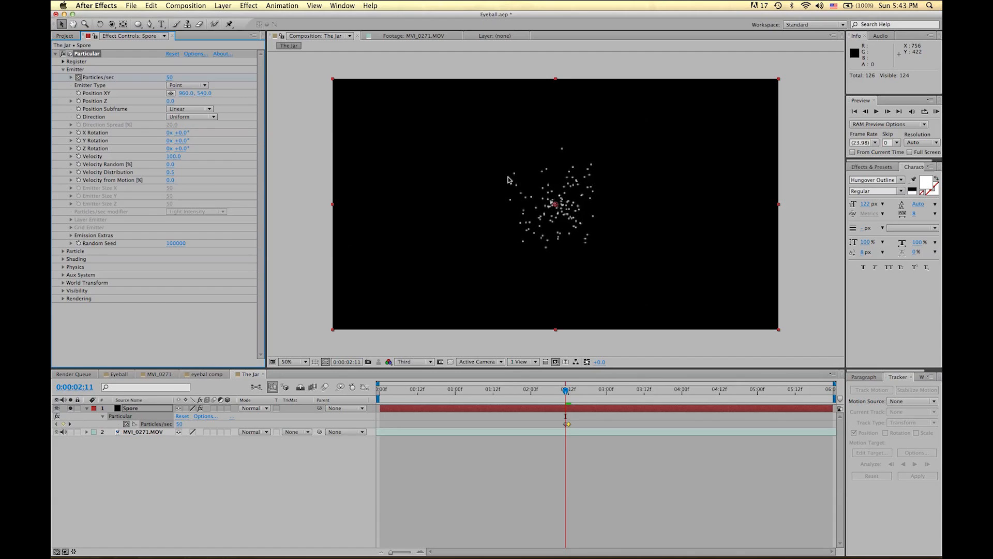
pyautogui.press('pagedown')
pyautogui.press('pageup')
pyautogui.press('pagedown')
pyautogui.press('pageup')
pyautogui.press('pagedown')
pyautogui.press('pageup')
pyautogui.press('pagedown')
pyautogui.press('pageup')
pyautogui.press('pagedown')
pyautogui.press('pageup')
pyautogui.press('pagedown')
pyautogui.press('pagedown')
pyautogui.press('pageup')
pyautogui.press('pageup')
pyautogui.press('pageup')
pyautogui.press('pageup')
pyautogui.press('pagedown')
pyautogui.press('pagedown')
pyautogui.press('pageup')
pyautogui.press('pageup')
pyautogui.press('pageup')
pyautogui.press('pageup')
pyautogui.press('pageup')
pyautogui.press('pageup')
pyautogui.press('space')
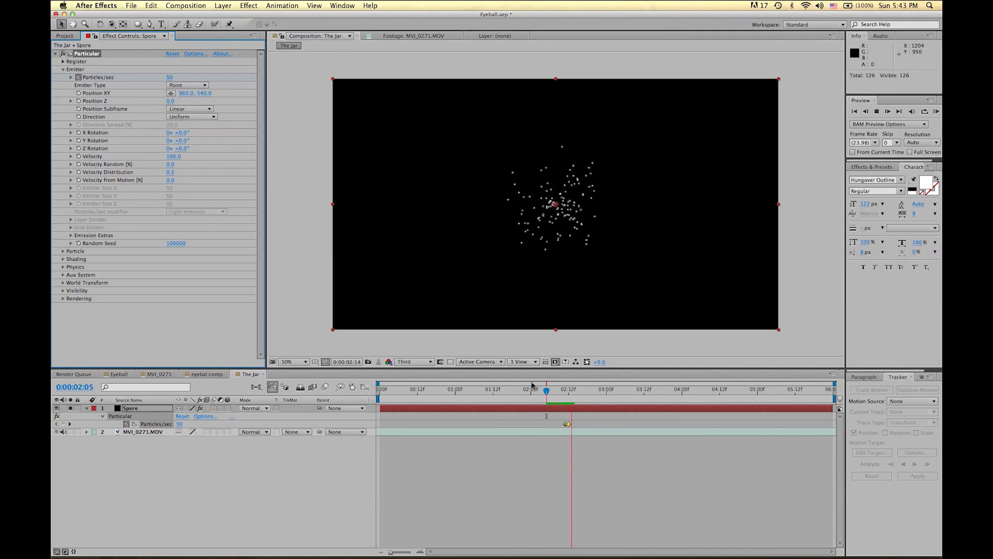
# Step: Play Spore from near the start and past the Particles/sec keyframes to examine how the particles behave once emission stops
pyautogui.moveTo(554, 386); pyautogui.dragTo(386, 398)
pyautogui.press('space')
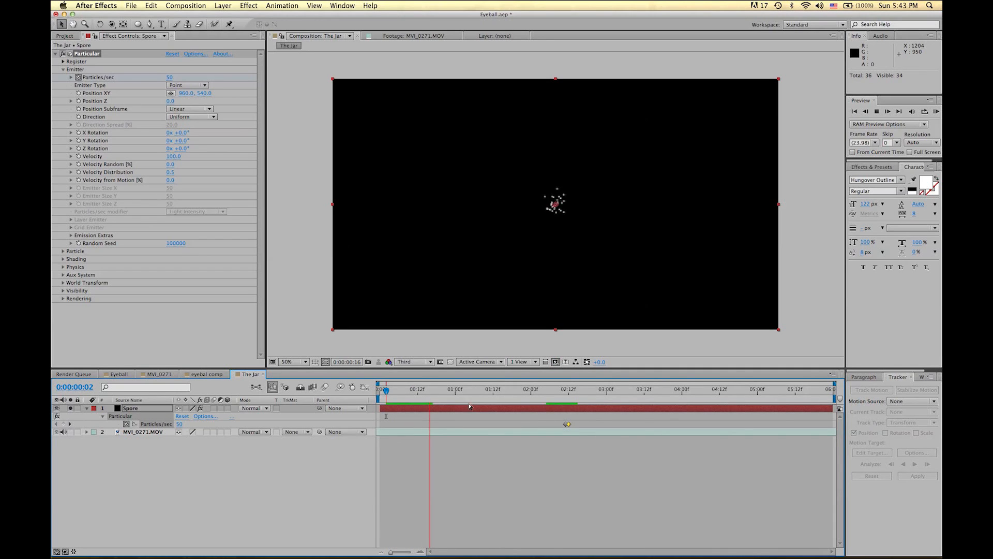
pyautogui.click(552, 398)
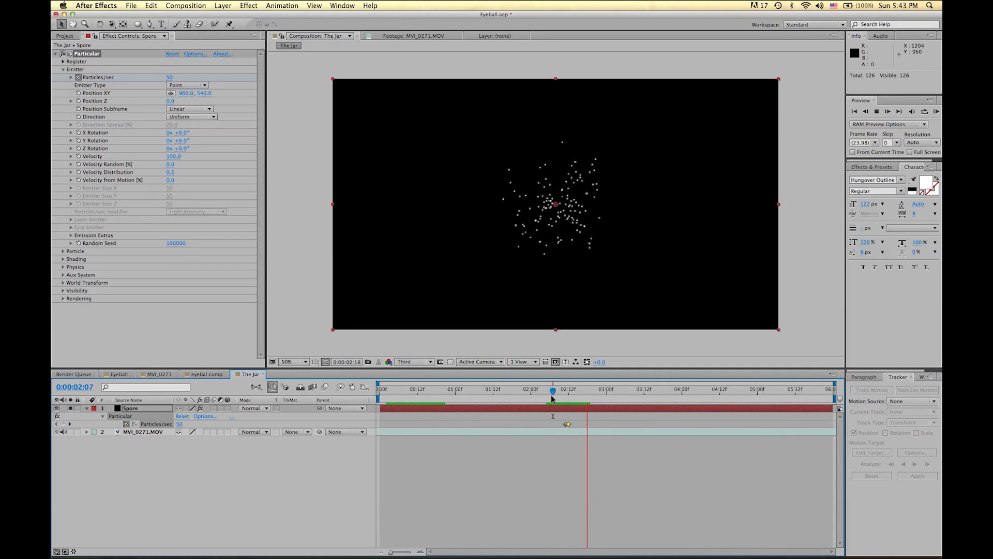
pyautogui.click(552, 398)
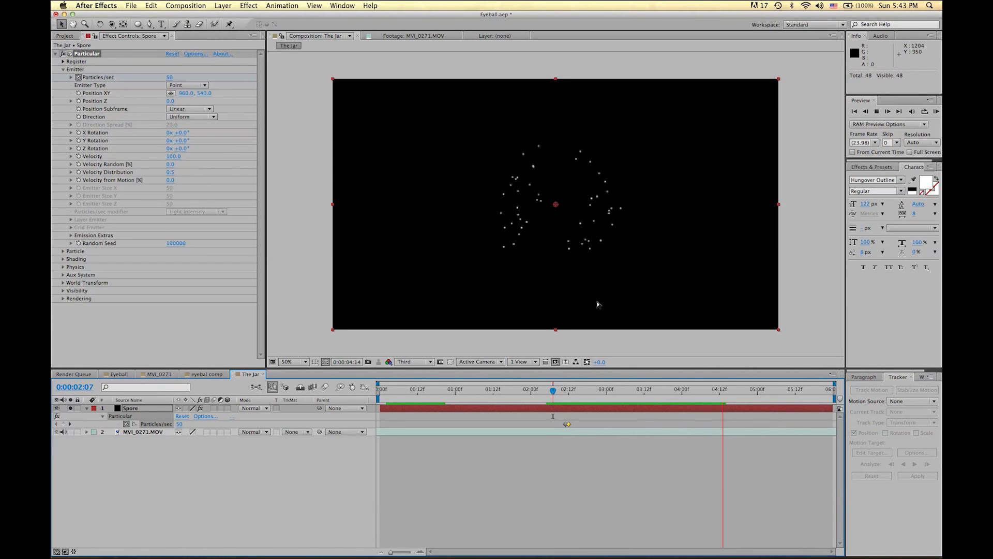
pyautogui.press('space')
pyautogui.moveTo(549, 399); pyautogui.dragTo(606, 401)
pyautogui.press('space')
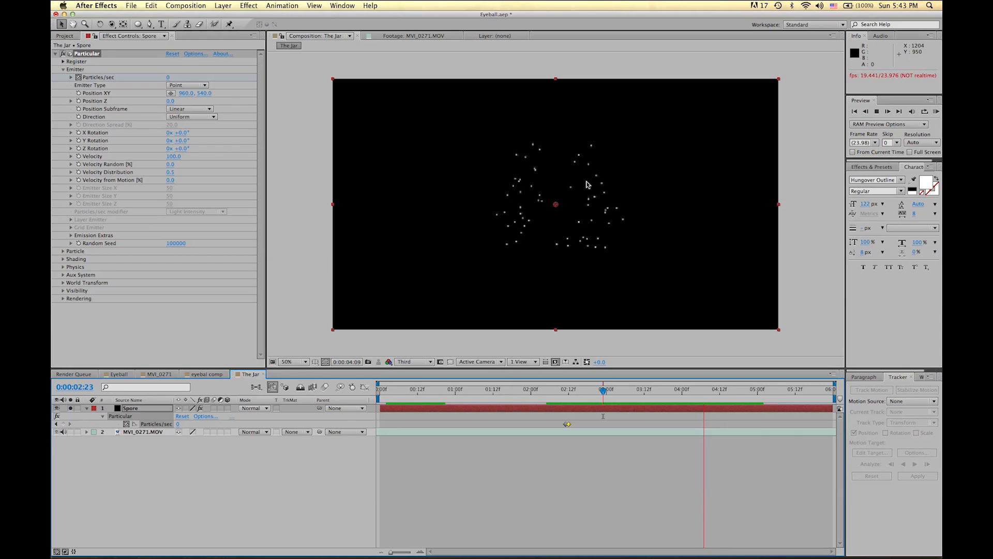
pyautogui.press('space')
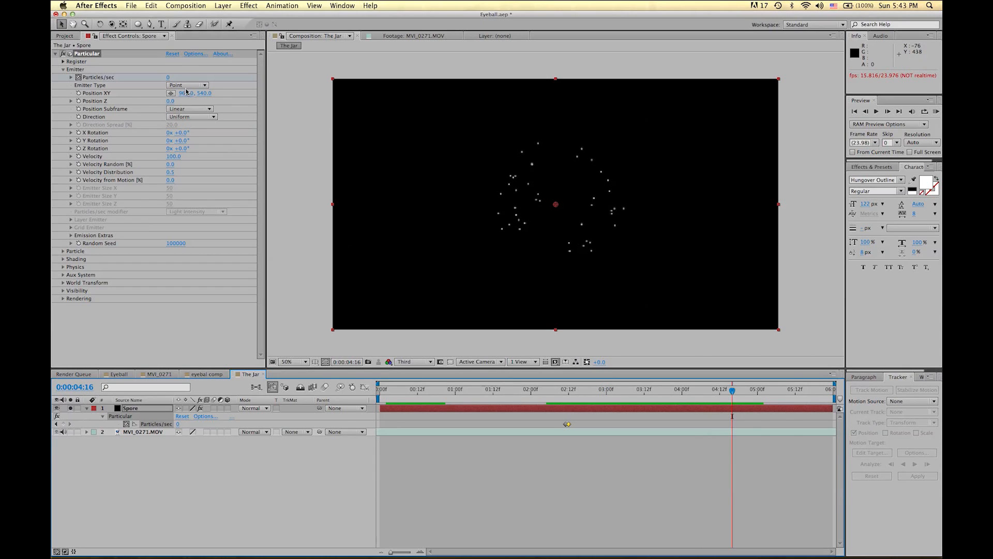
pyautogui.press('space')
# Step: Set Spore's particle Life to 20 seconds in Particular
pyautogui.click(63, 70)
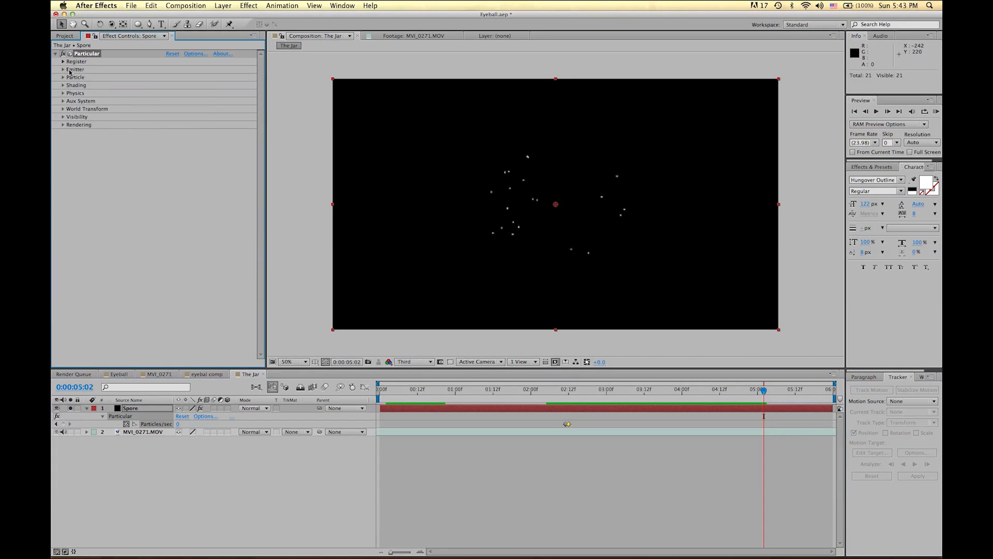
pyautogui.click(63, 77)
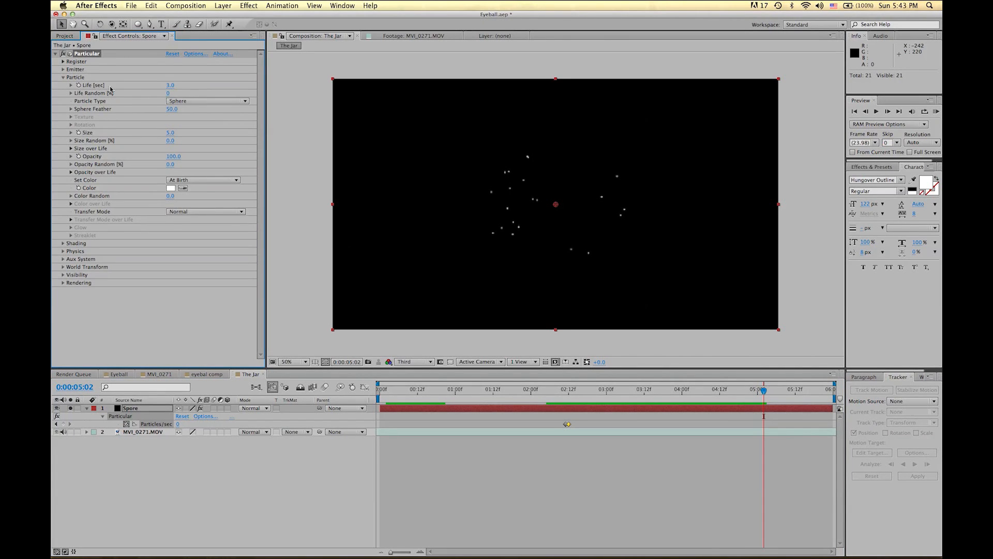
pyautogui.click(168, 85)
pyautogui.press('Return')
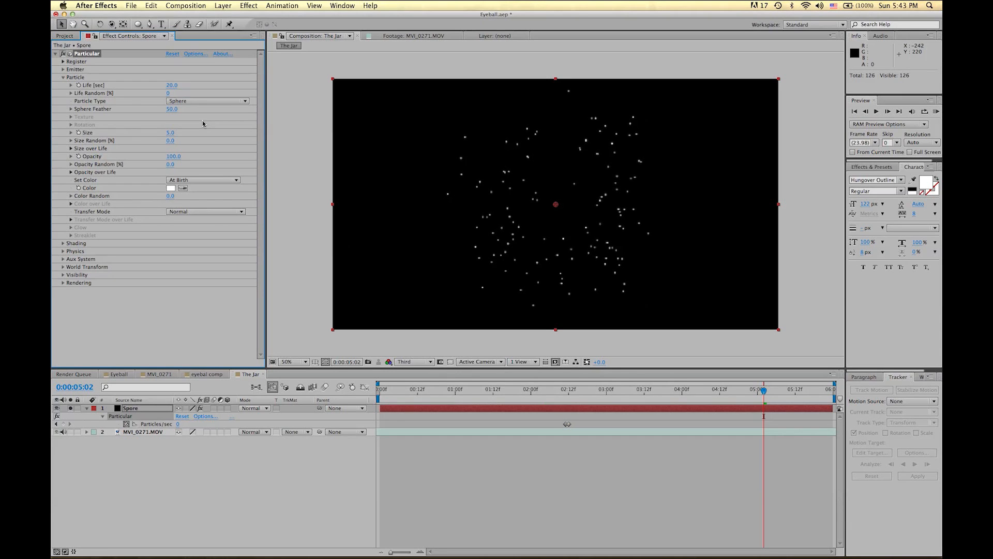
# Step: Play and step through the frames from about 0:00:02:10 to check the particles' lifespan and drift, returning to 0:00:02:11
pyautogui.click(564, 393)
pyautogui.press('space')
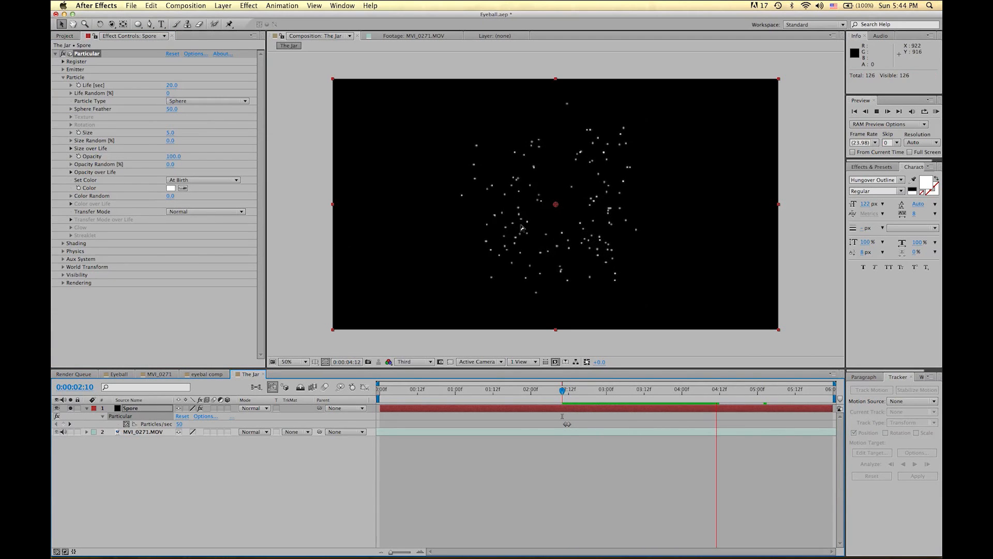
pyautogui.press('space')
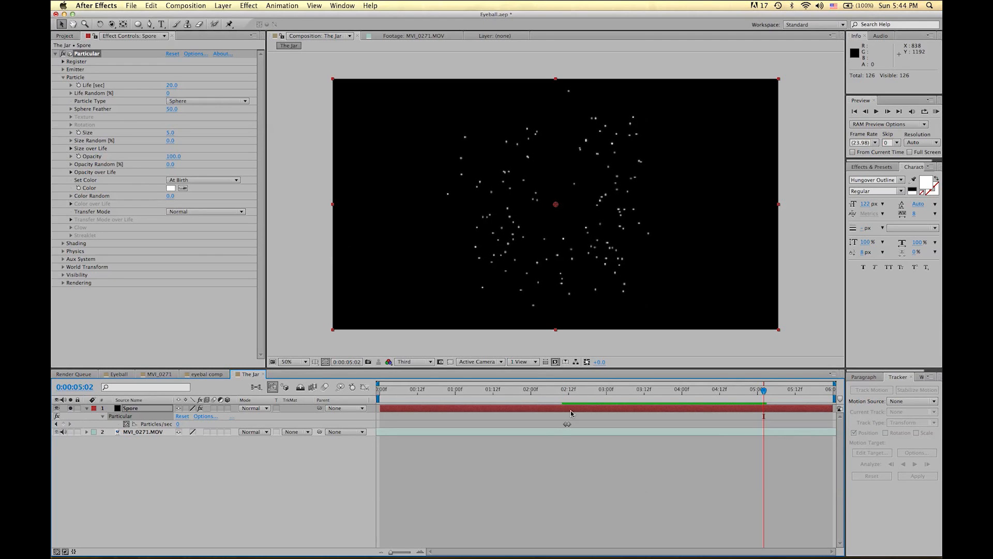
pyautogui.moveTo(565, 395)
pyautogui.mouseDown()
pyautogui.moveTo(706, 396)
pyautogui.moveTo(610, 395)
pyautogui.moveTo(563, 409)
pyautogui.mouseUp()
pyautogui.moveTo(612, 410); pyautogui.dragTo(565, 407)
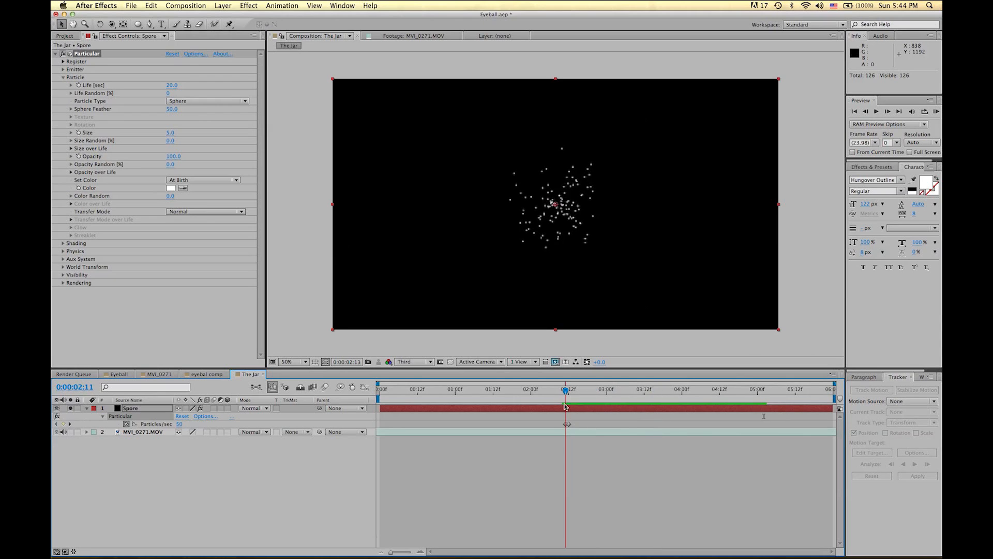
pyautogui.click(63, 77)
pyautogui.press('pagedown')
pyautogui.press('pagedown')
pyautogui.press('pagedown')
pyautogui.press('pagedown')
pyautogui.press('pagedown')
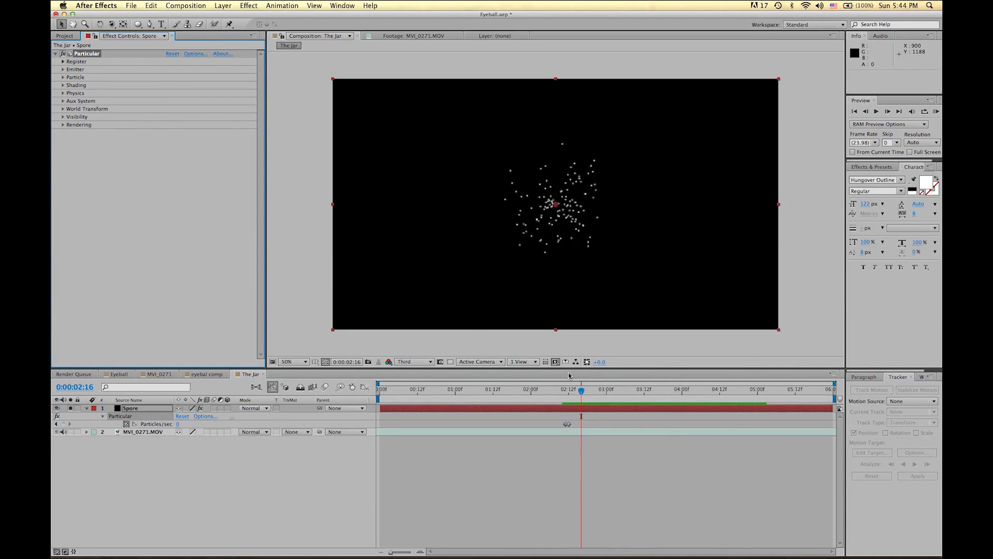
pyautogui.click(566, 399)
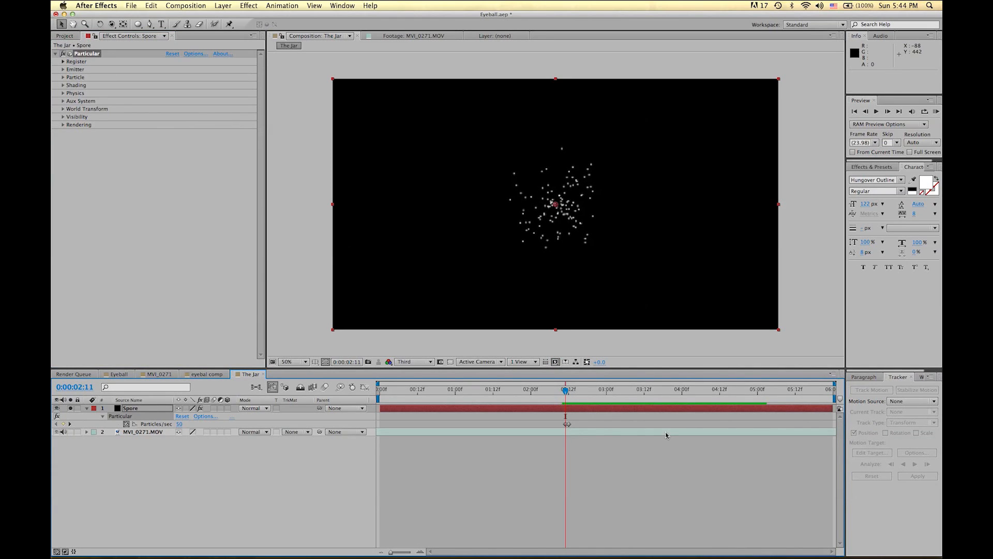
# Step: Add a Physics Time Factor keyframe with value 1.0 at 0:00:02:11 and reveal Spore's keyframes in the timeline
pyautogui.click(63, 69)
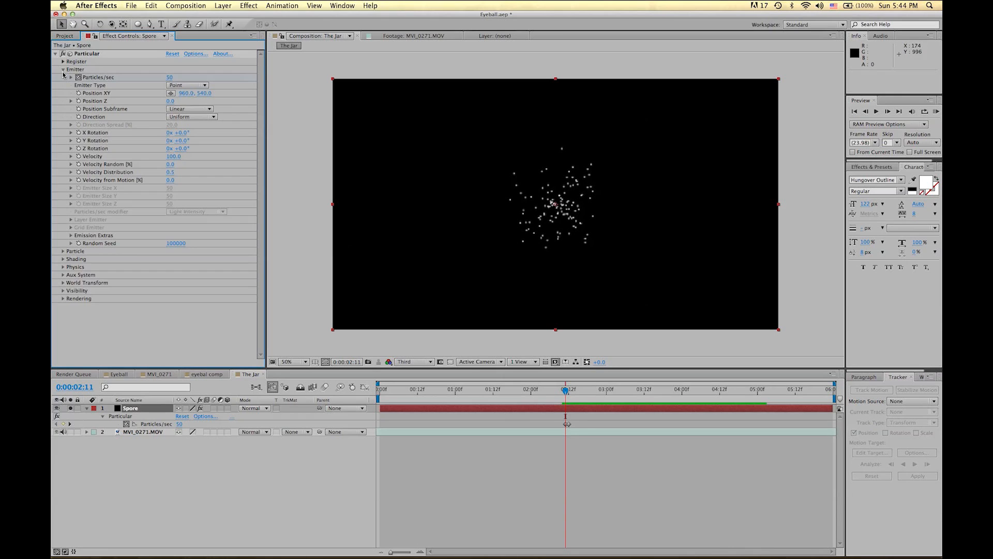
pyautogui.click(64, 70)
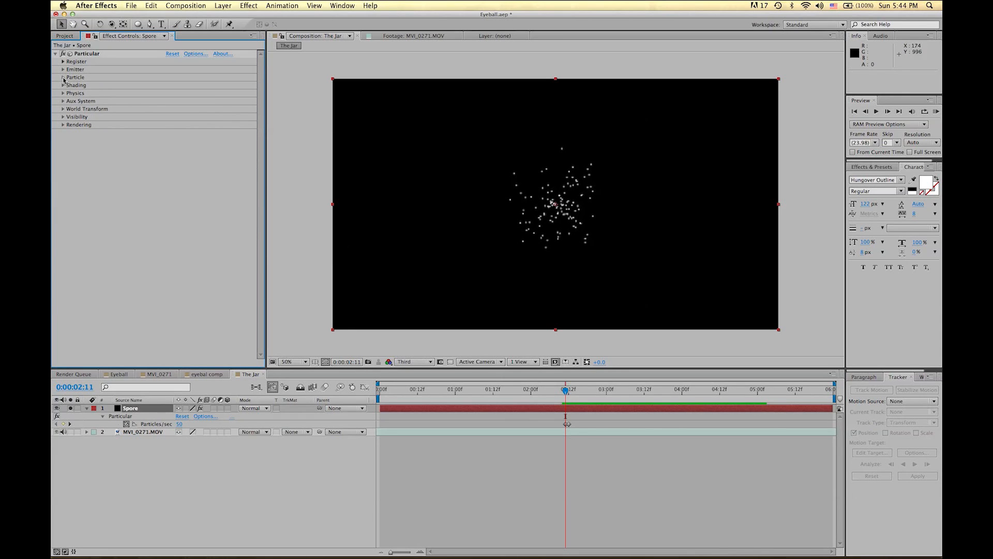
pyautogui.click(63, 78)
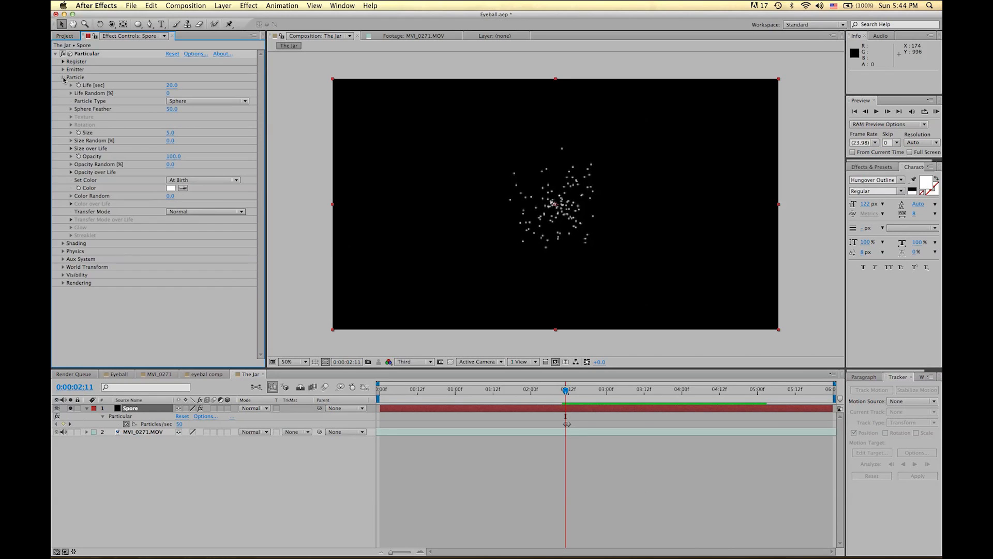
pyautogui.click(63, 78)
pyautogui.click(63, 93)
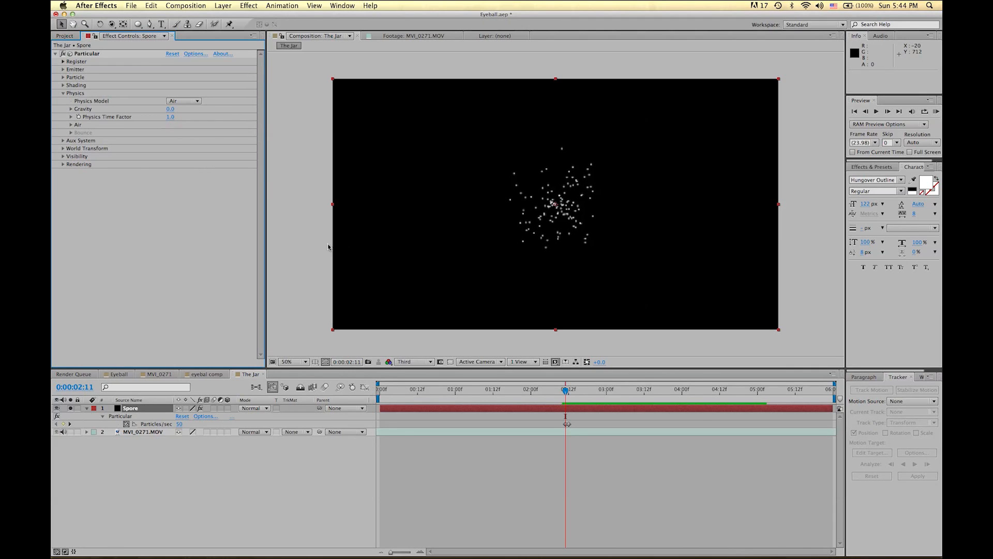
pyautogui.click(79, 117)
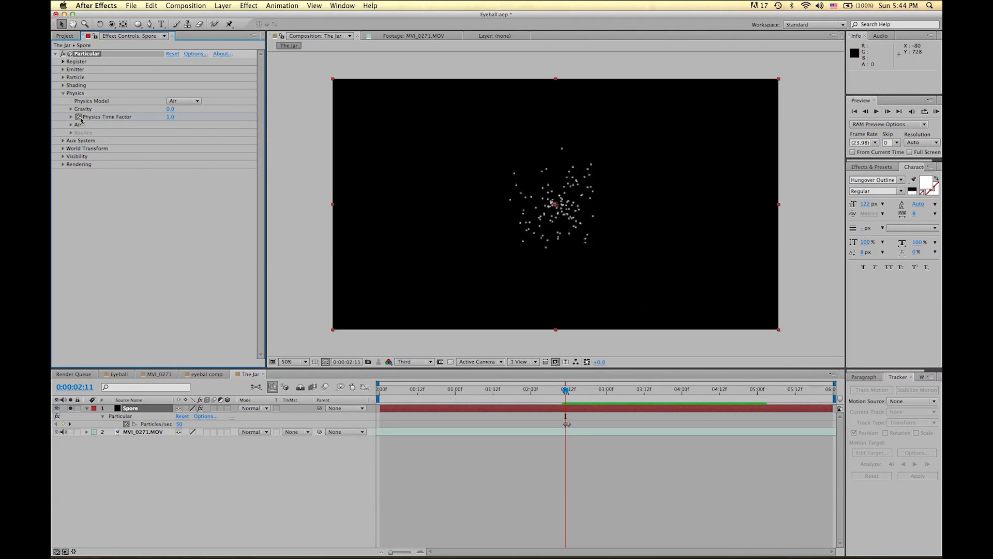
pyautogui.press('u')
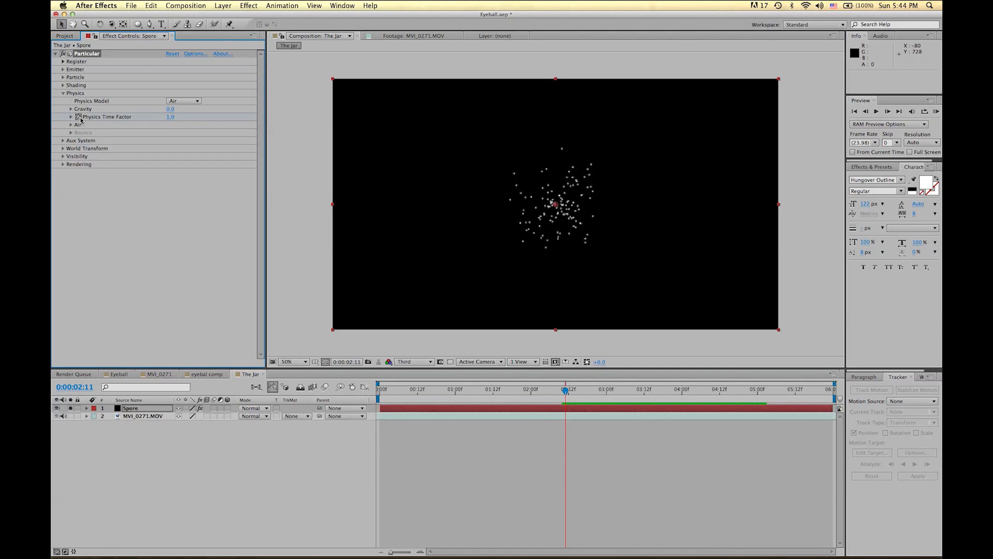
pyautogui.press('u')
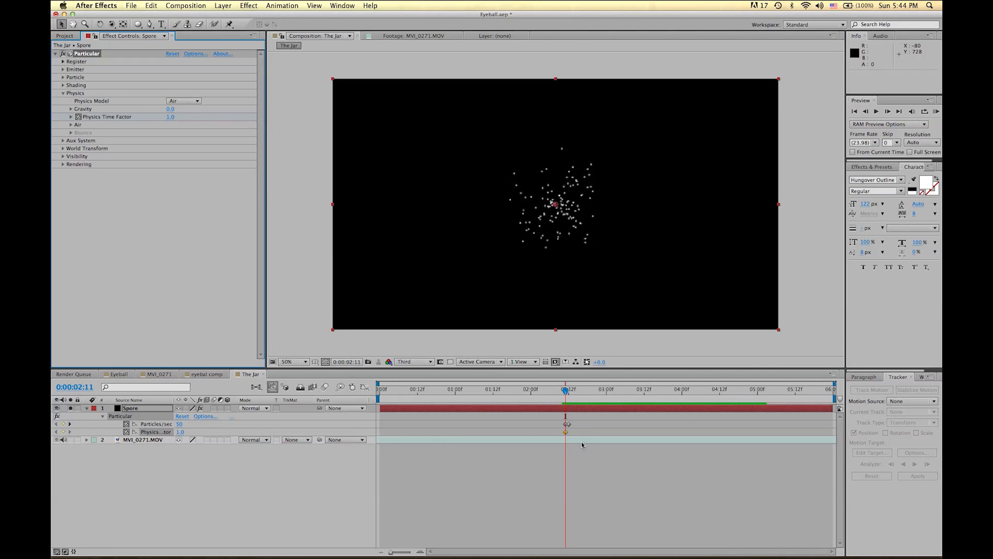
# Step: Keyframe Physics Time Factor at 0 at 0:00:02:12 to freeze the particles, and play from 0:00:02:04 to check it
pyautogui.press('pagedown')
pyautogui.press('pageup')
pyautogui.press('pagedown')
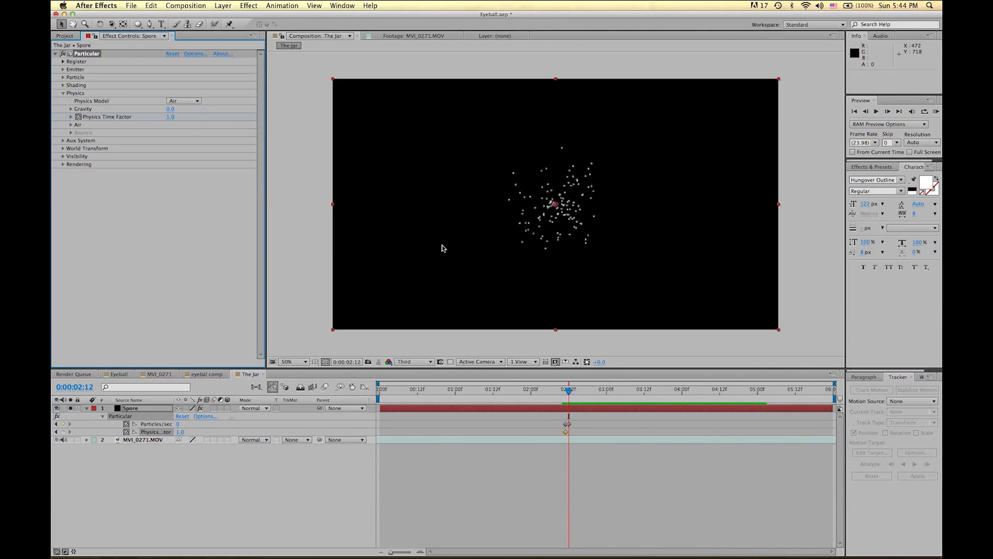
pyautogui.click(172, 118)
pyautogui.write('0')
pyautogui.press('Return')
pyautogui.press('space')
pyautogui.click(543, 390)
pyautogui.press('space')
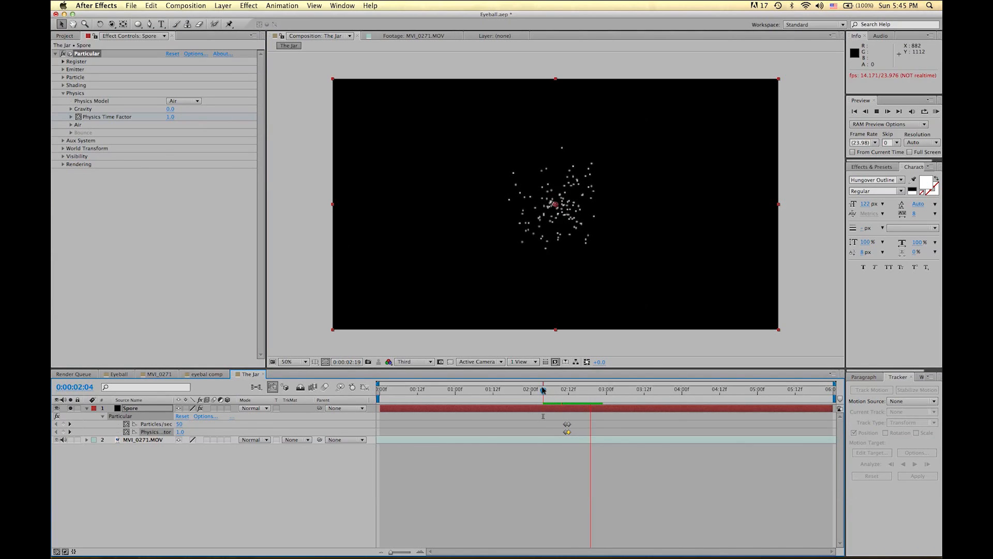
# Step: Move the second Physics Time Factor keyframe to about 0:00:03:01 for a gradual slowdown, and play the result
pyautogui.moveTo(560, 394); pyautogui.dragTo(562, 392)
pyautogui.moveTo(568, 433); pyautogui.dragTo(611, 440)
pyautogui.press('space')
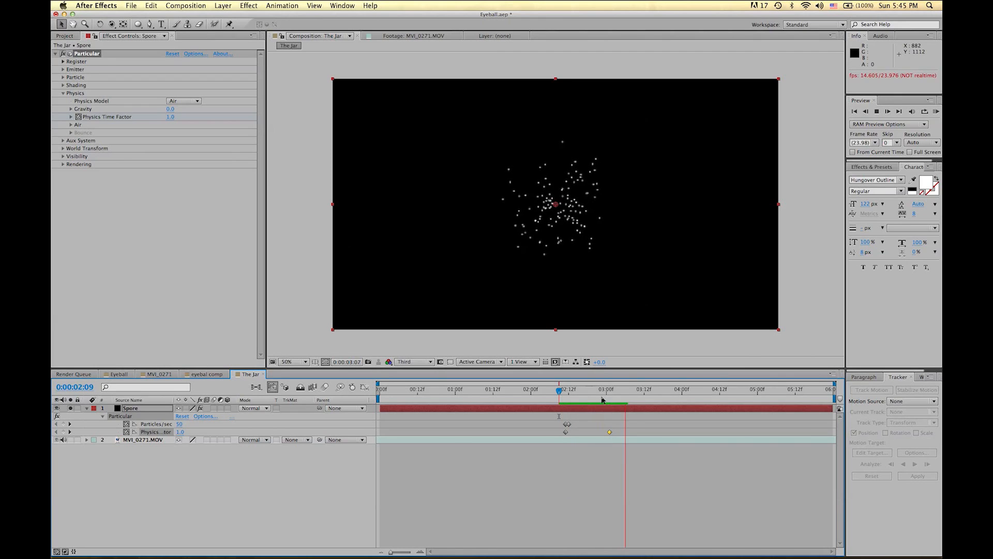
# Step: Scrub back through The Jar, preview the finished Eyeball composition for comparison, and return to The Jar
pyautogui.click(472, 401)
pyautogui.moveTo(471, 402); pyautogui.dragTo(378, 403)
pyautogui.press('KP_0')
pyautogui.press('space')
pyautogui.click(125, 374)
pyautogui.press('KP_0')
pyautogui.press('space')
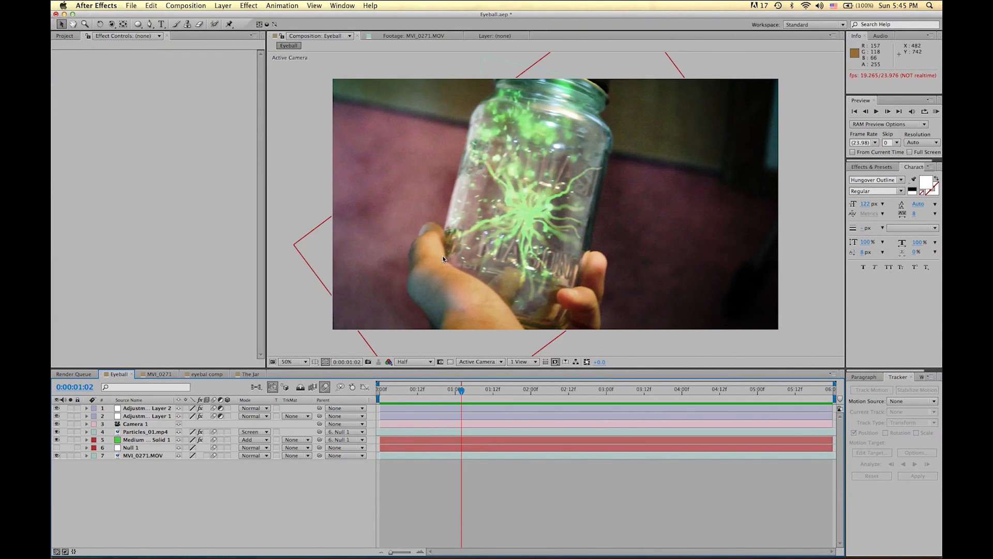
pyautogui.press('KP_0')
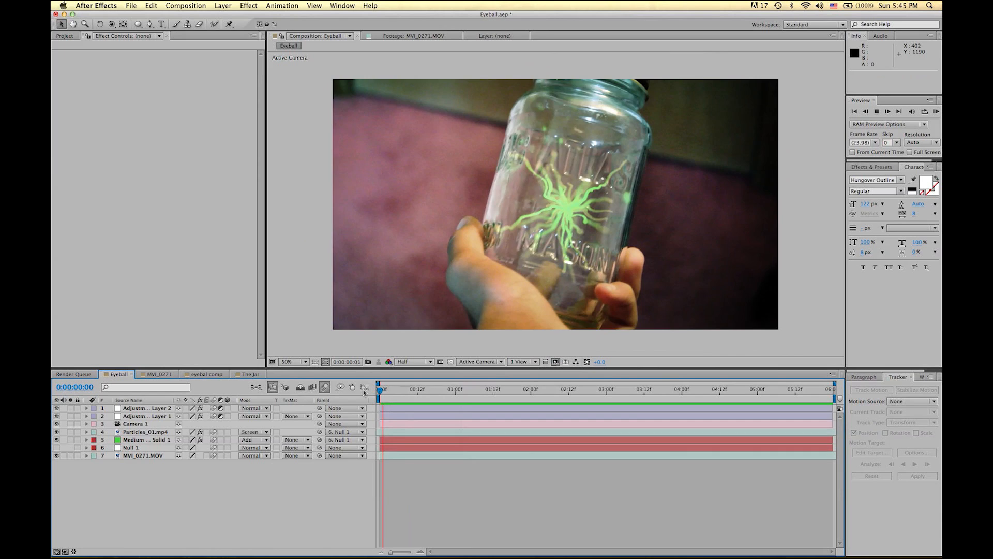
pyautogui.press('space')
pyautogui.click(250, 373)
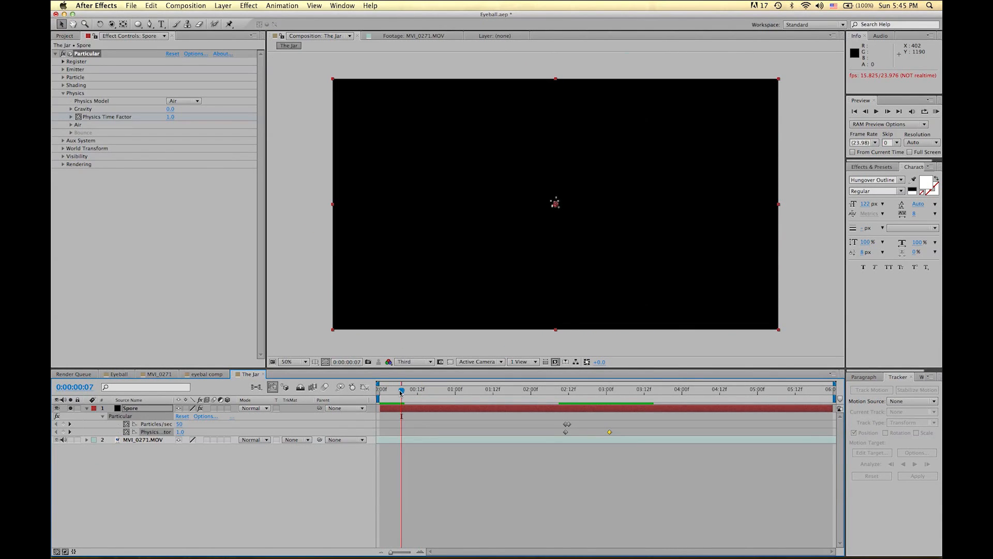
# Step: Slide the Spore layer earlier so its first keyframes fall at 0:00:00:00, and play from the start
pyautogui.press('Home')
pyautogui.moveTo(486, 409); pyautogui.dragTo(302, 422)
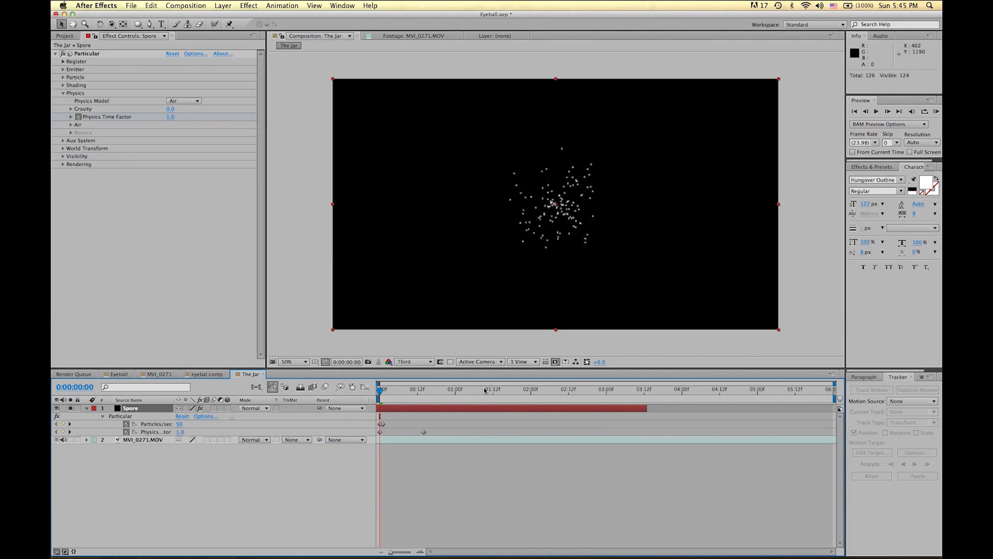
pyautogui.press('space')
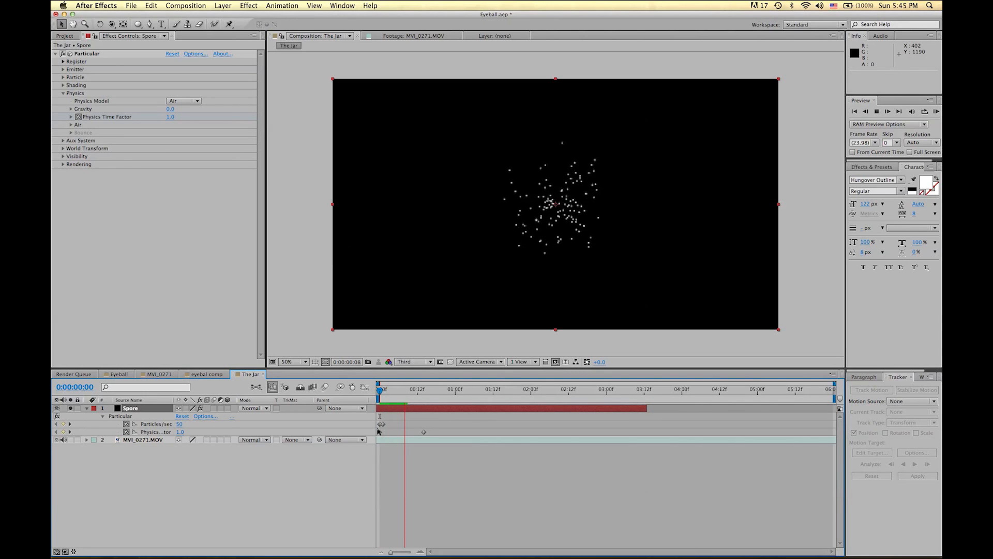
pyautogui.press('space')
# Step: Extend Spore's out point to the end of the composition, play briefly, and return to 0:00:00:00
pyautogui.moveTo(645, 409); pyautogui.dragTo(836, 409)
pyautogui.click(644, 446)
pyautogui.click(639, 410)
pyautogui.press('space')
pyautogui.press('space')
pyautogui.moveTo(428, 392); pyautogui.dragTo(367, 397)
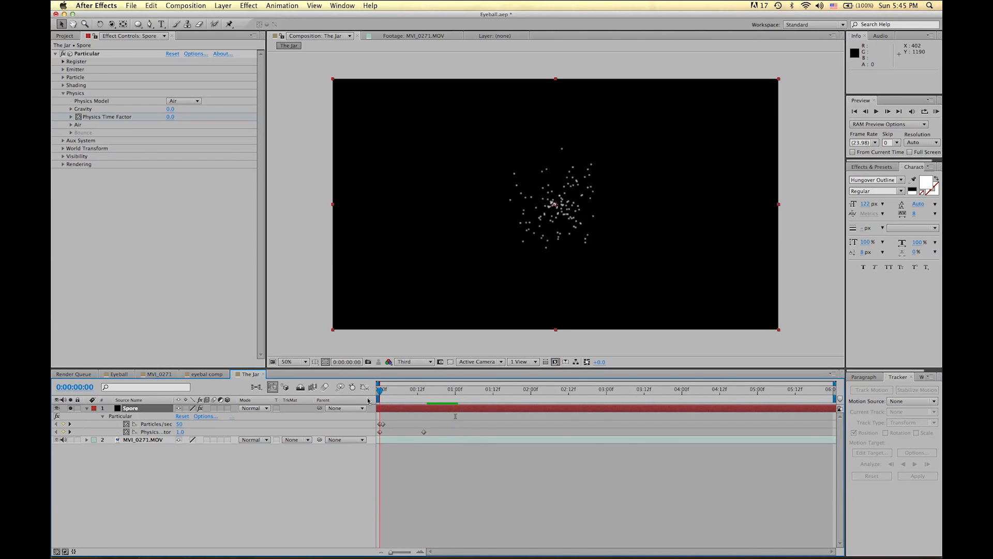
# Step: Move the second Physics Time Factor keyframe to 0:00:00:07 and scrub through the shortened slowdown
pyautogui.moveTo(424, 433); pyautogui.dragTo(403, 433)
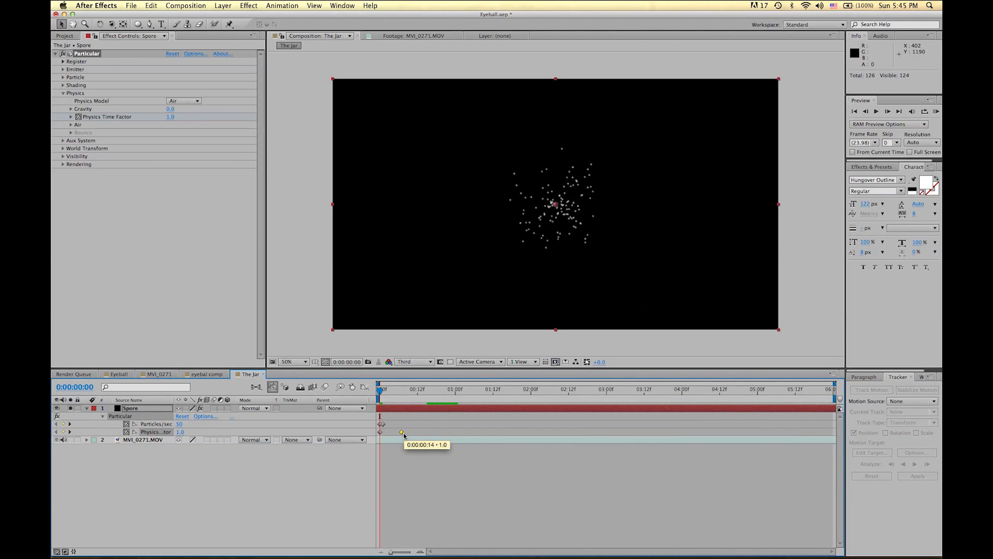
pyautogui.press('space')
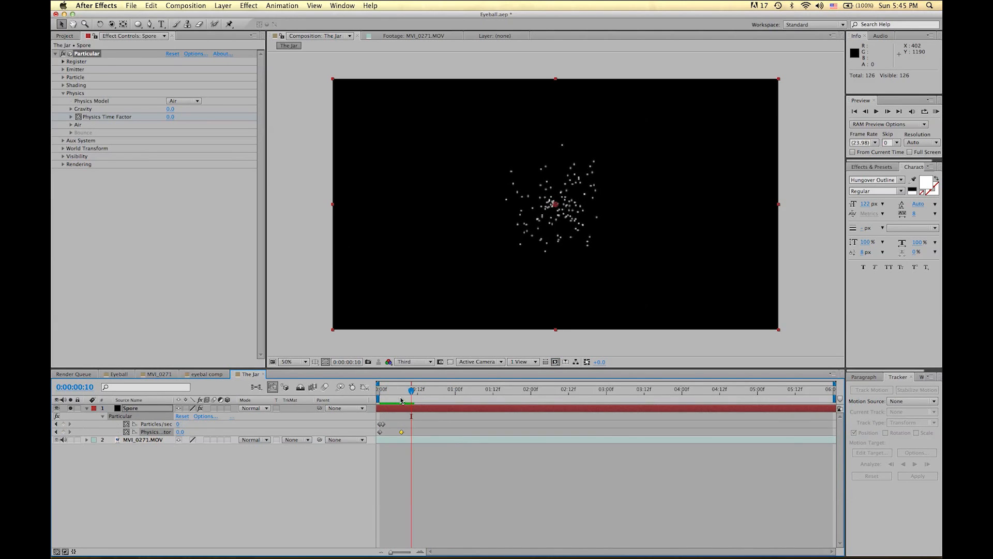
pyautogui.click(389, 398)
pyautogui.moveTo(389, 400); pyautogui.dragTo(402, 400)
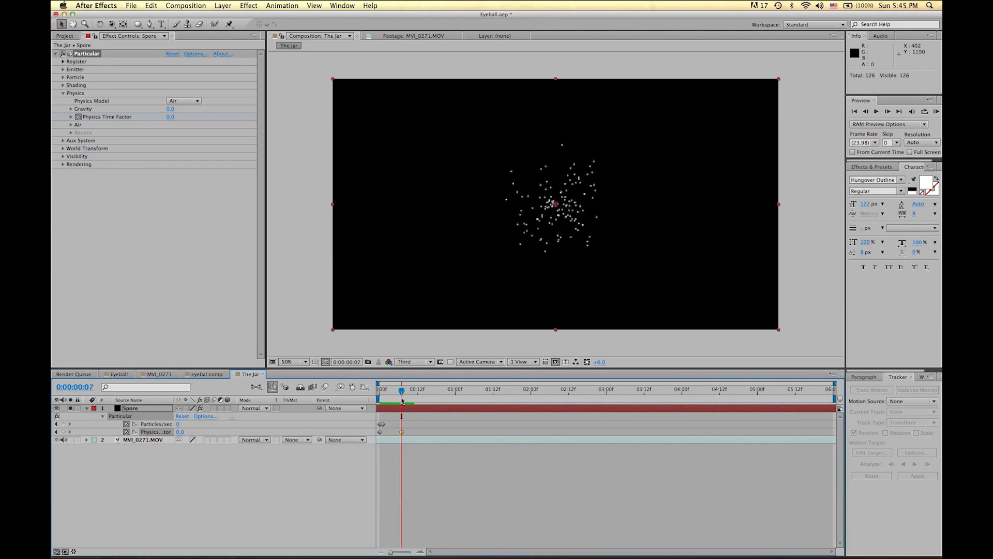
# Step: Apply Easy Ease to the Physics Time Factor keyframe at 0:00:00:07, preview from the start, and collapse the Physics settings
pyautogui.press('F9')
pyautogui.press('space')
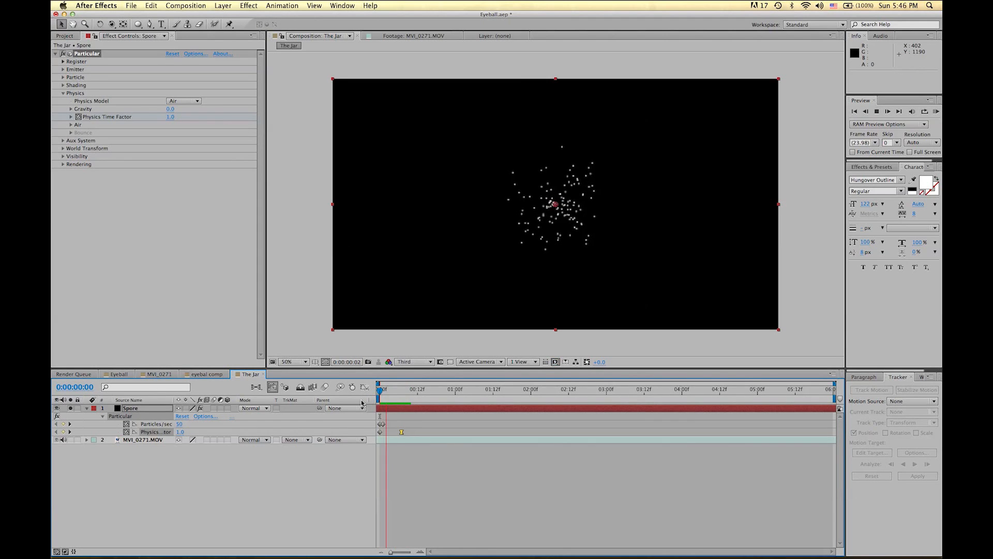
pyautogui.press('space')
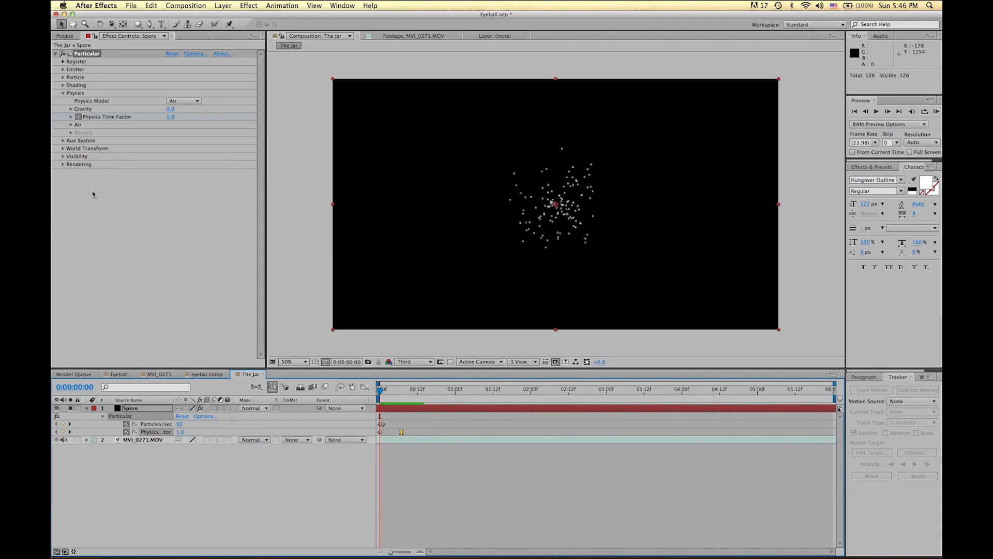
pyautogui.click(63, 94)
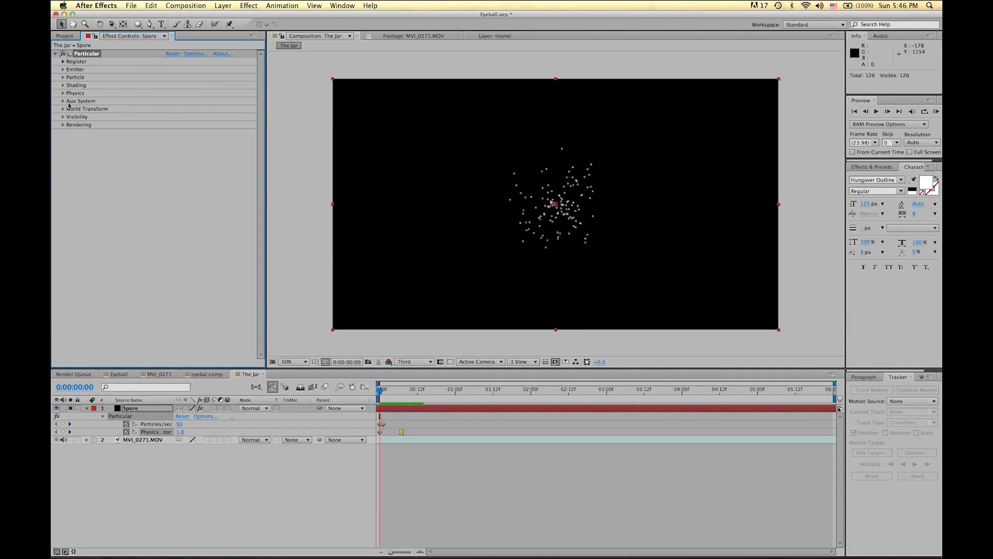
# Step: Expand Particular's Aux System settings and set Emit to Continously
pyautogui.click(63, 101)
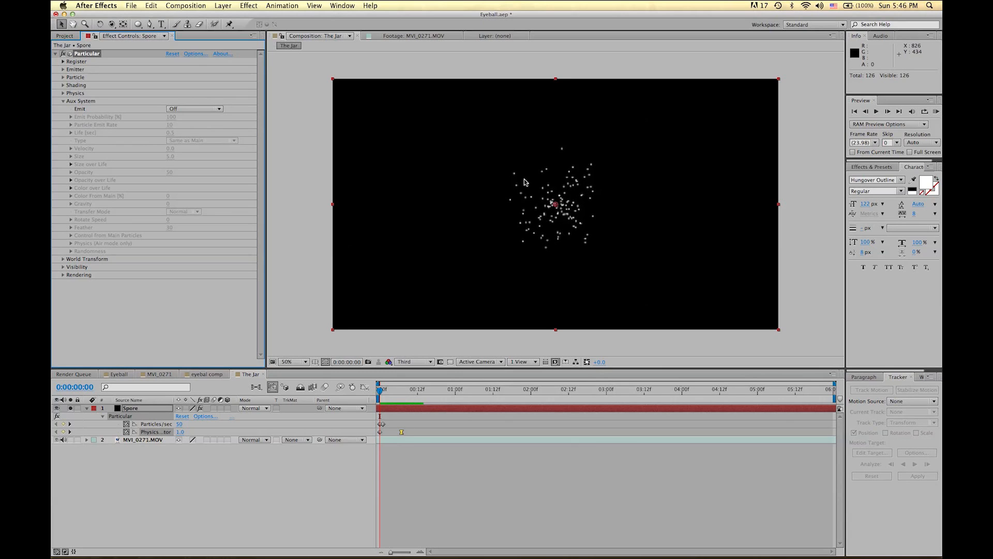
pyautogui.click(203, 110)
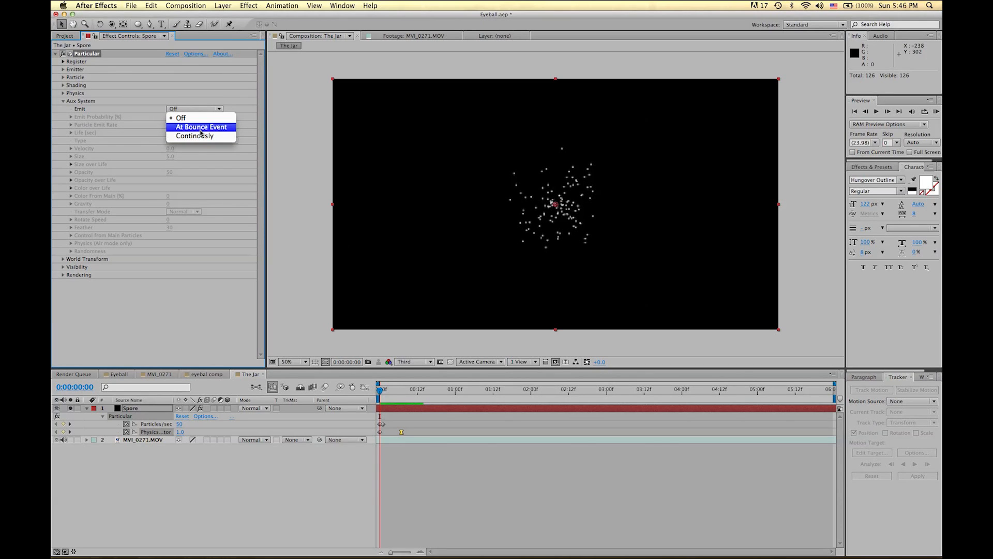
pyautogui.click(104, 138)
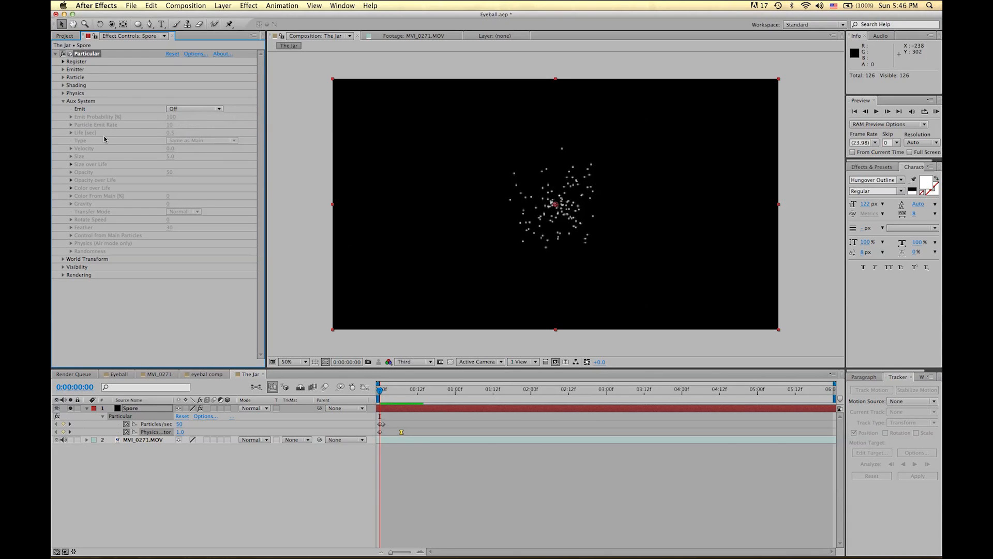
pyautogui.click(186, 109)
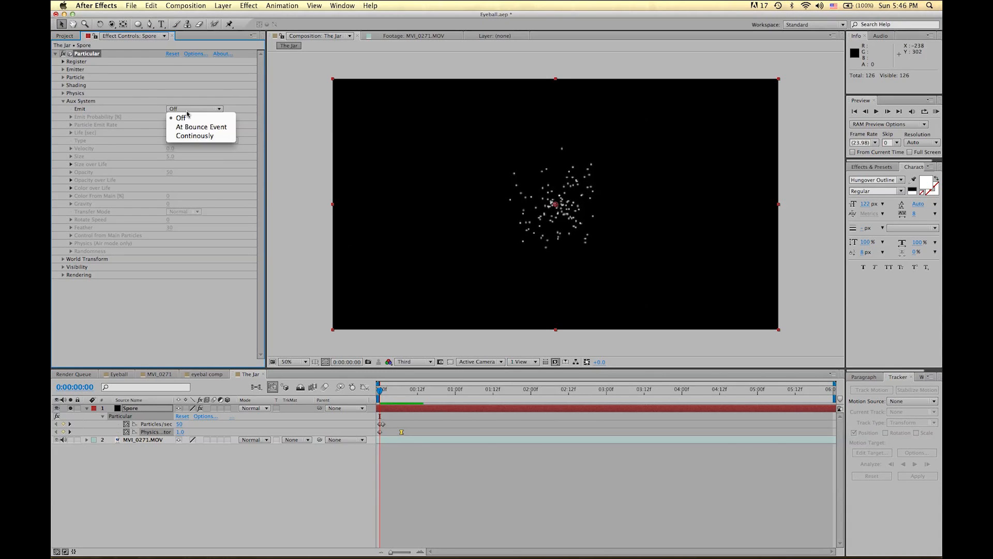
pyautogui.click(190, 138)
# Step: Play the aux particle trails from the start of the composition and stop at 0:00:00:15
pyautogui.press('space')
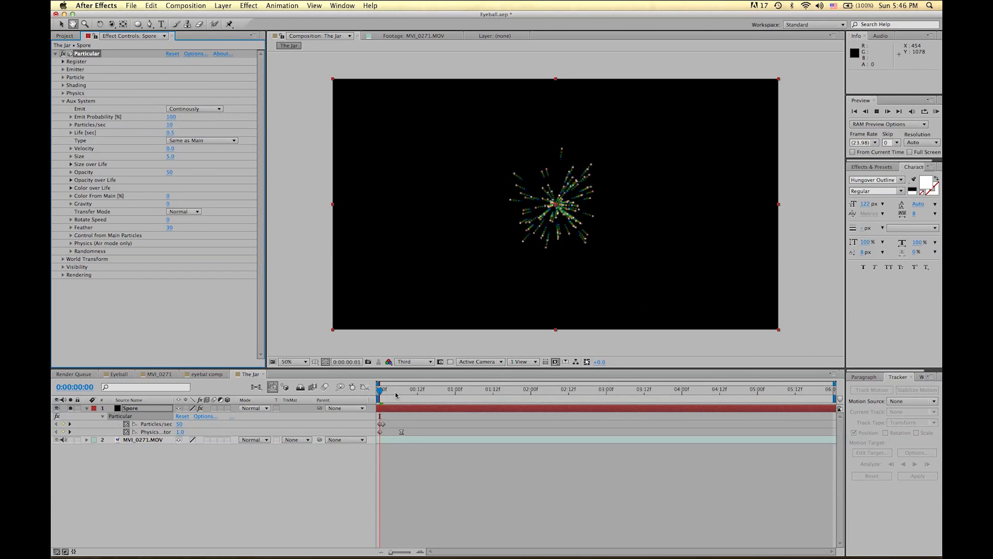
pyautogui.press('space')
pyautogui.moveTo(396, 395); pyautogui.dragTo(371, 398)
pyautogui.press('space')
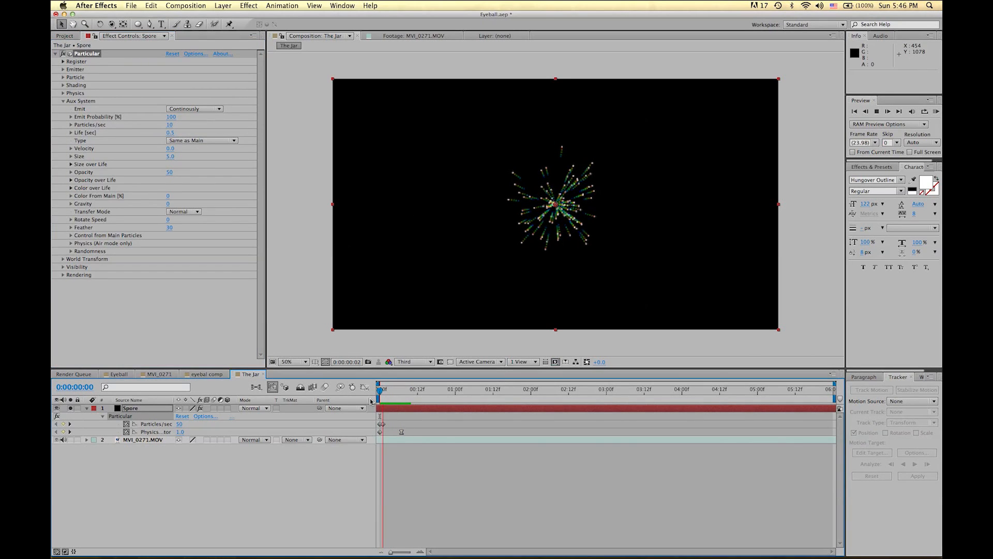
pyautogui.press('space')
pyautogui.press('space')
pyautogui.press('space')
pyautogui.press('space')
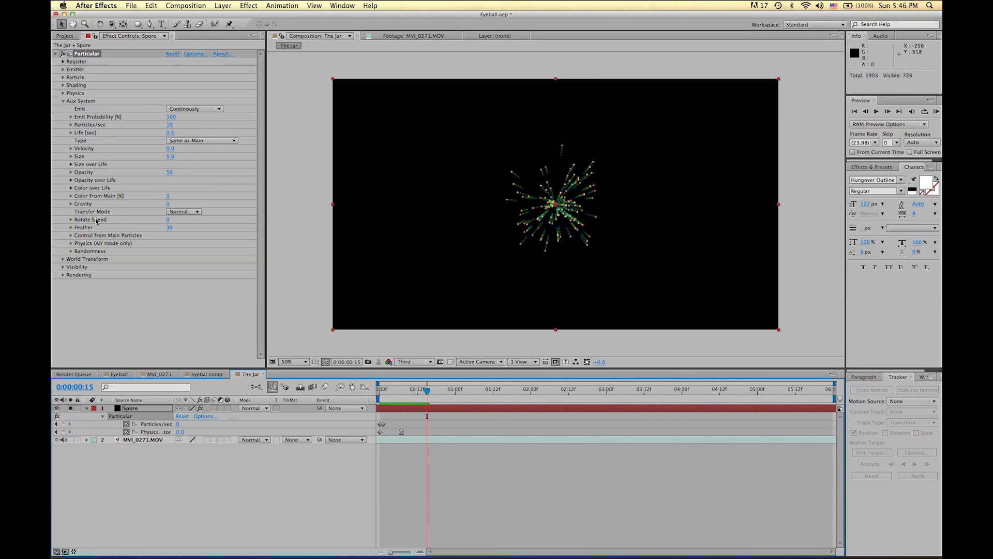
# Step: Apply the white-to-black gradient preset to the Aux System's Color over Life and set its starting colour to bright green 0CFF00
pyautogui.click(70, 189)
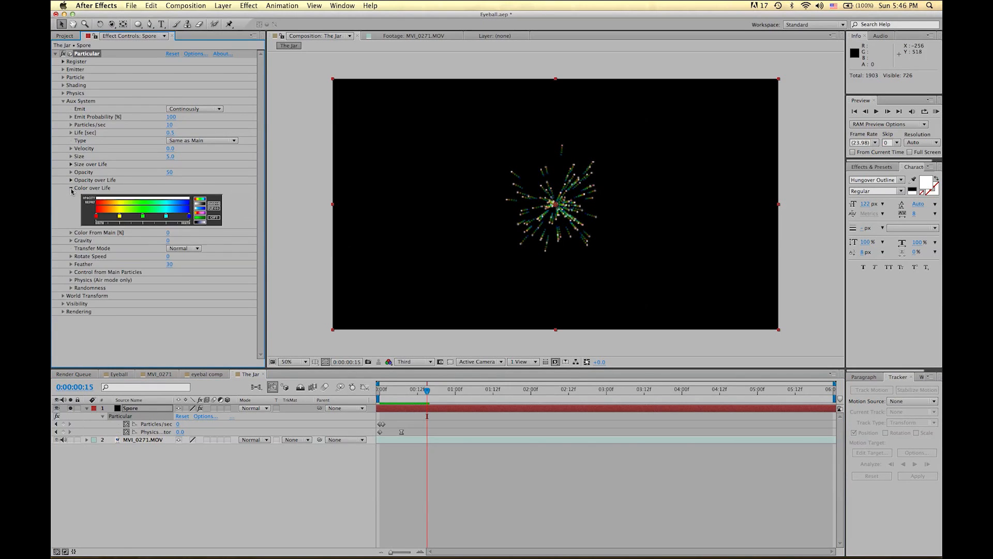
pyautogui.click(200, 205)
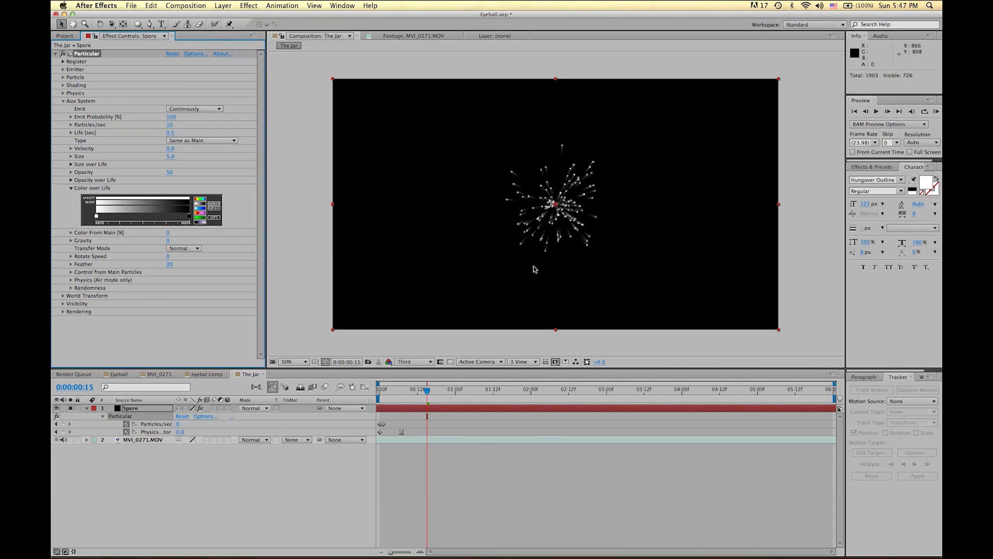
pyautogui.moveTo(189, 216)
pyautogui.mouseDown()
pyautogui.moveTo(148, 217)
pyautogui.moveTo(190, 222)
pyautogui.mouseUp()
pyautogui.doubleClick(96, 217)
pyautogui.moveTo(511, 341); pyautogui.dragTo(556, 208)
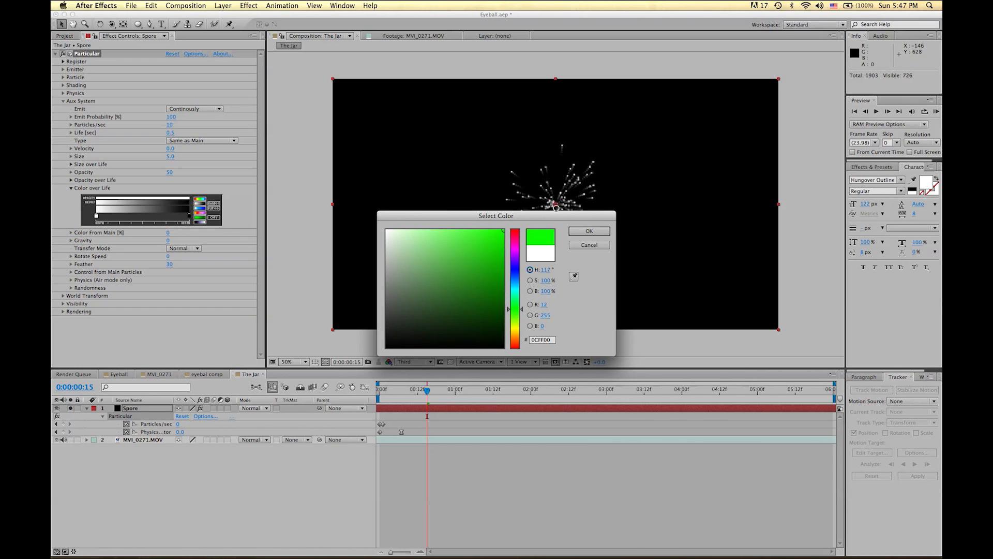
pyautogui.click(589, 231)
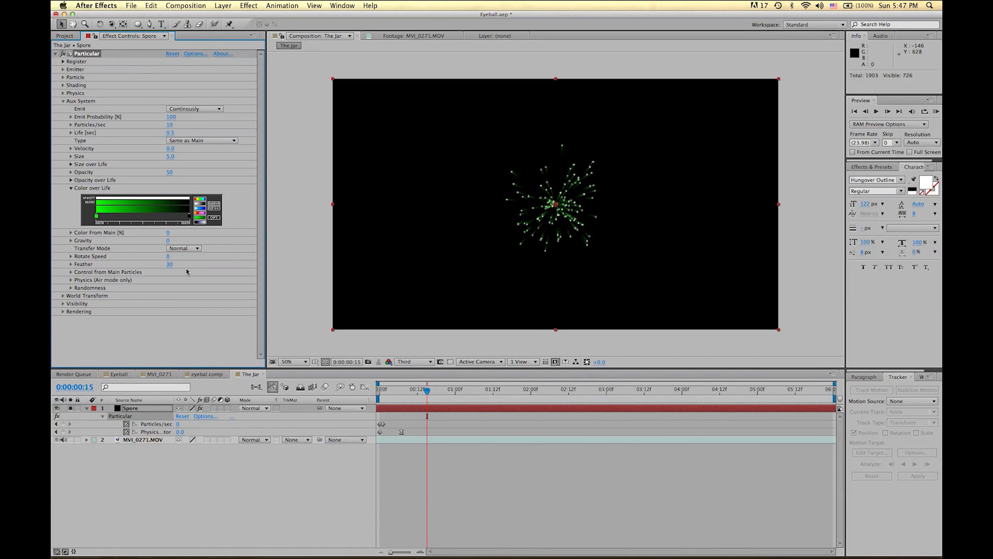
# Step: Choose dark green 123C0A for the end colour of the Aux System's Color over Life gradient
pyautogui.doubleClick(190, 216)
pyautogui.moveTo(514, 337); pyautogui.dragTo(515, 312)
pyautogui.click(489, 326)
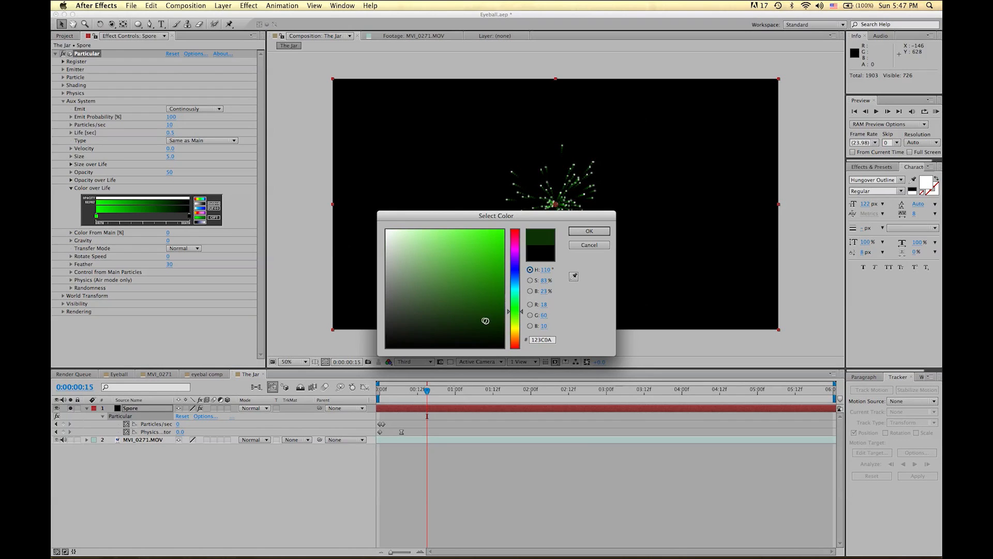